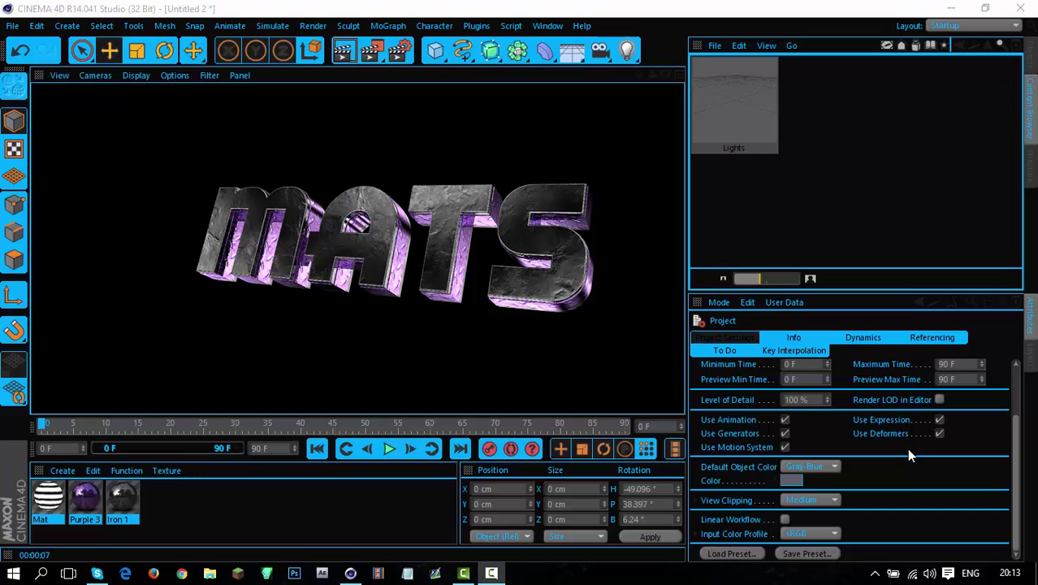
# Start a new empty scene.
pyautogui.click(492, 574)
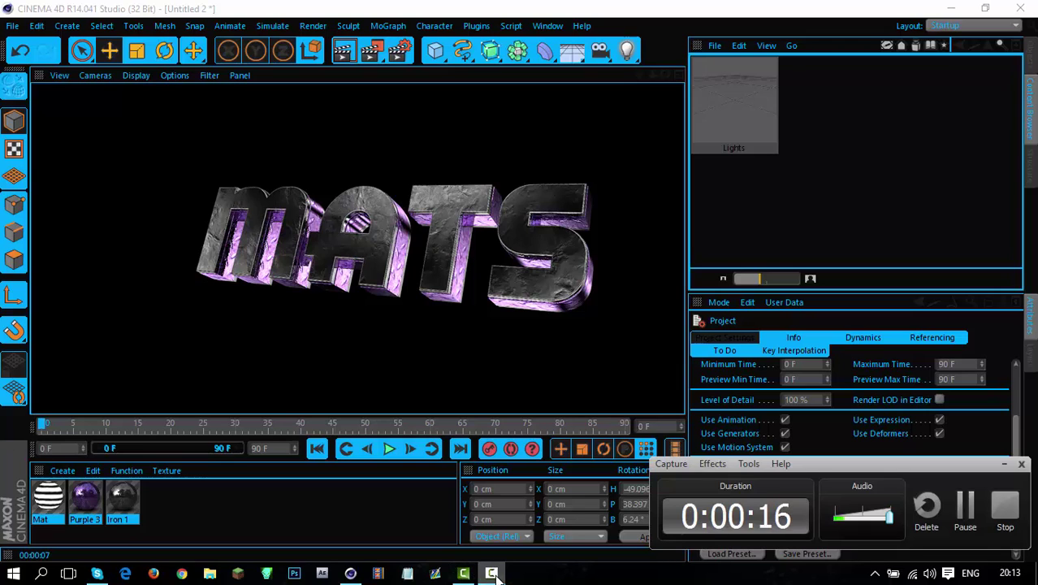
pyautogui.click(492, 573)
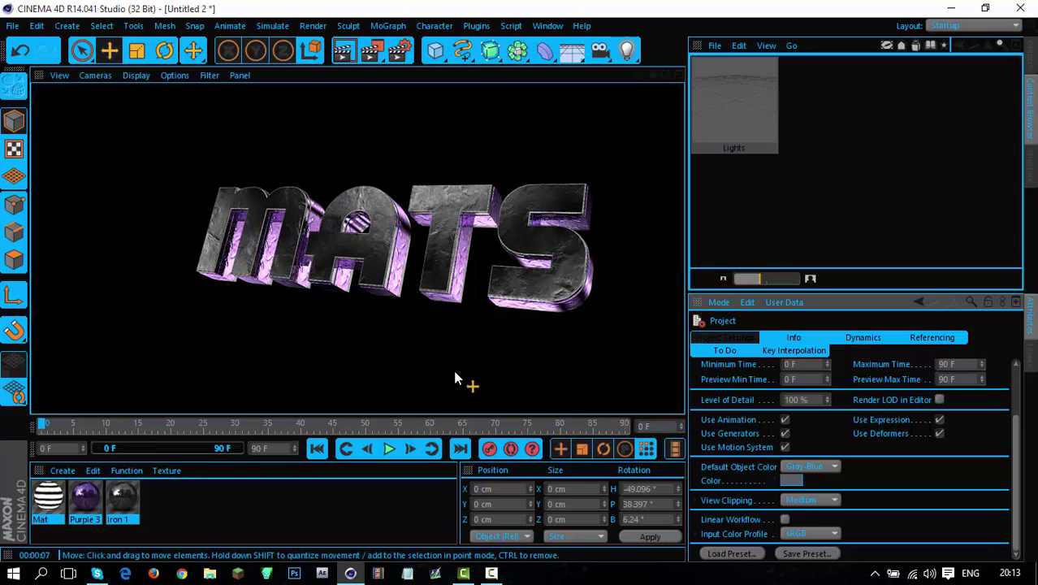
pyautogui.click(13, 25)
pyautogui.click(32, 37)
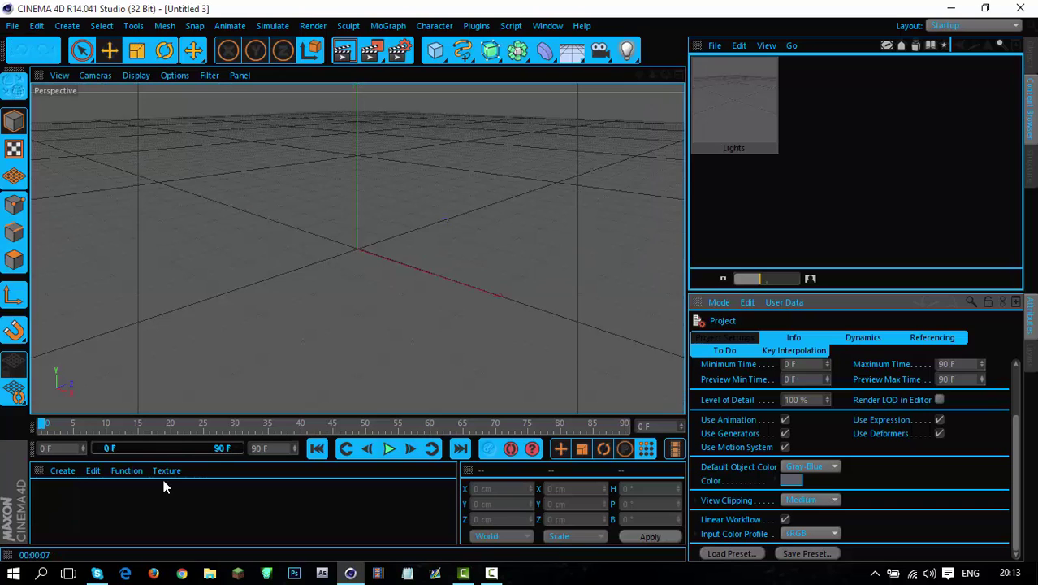
# Set the render output size to 1280×720 at 100 DPI.
pyautogui.click(403, 54)
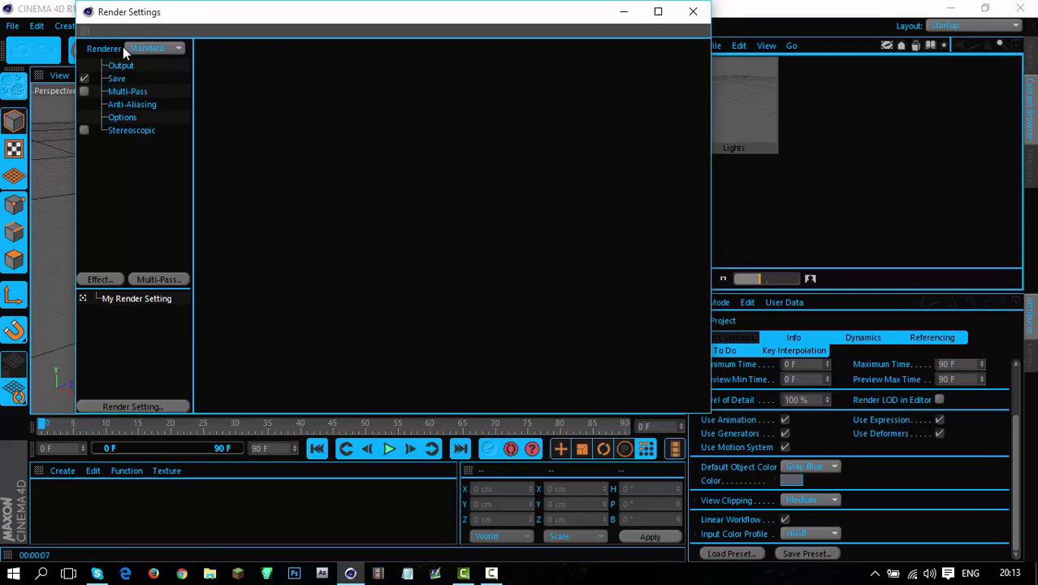
pyautogui.click(120, 66)
pyautogui.doubleClick(290, 80)
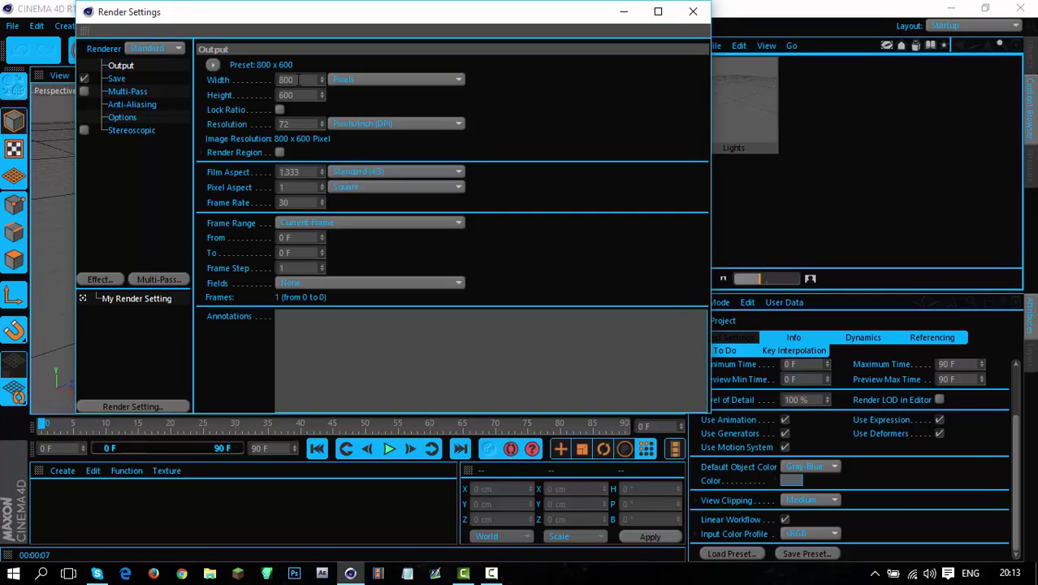
pyautogui.write('12')
pyautogui.press('Tab')
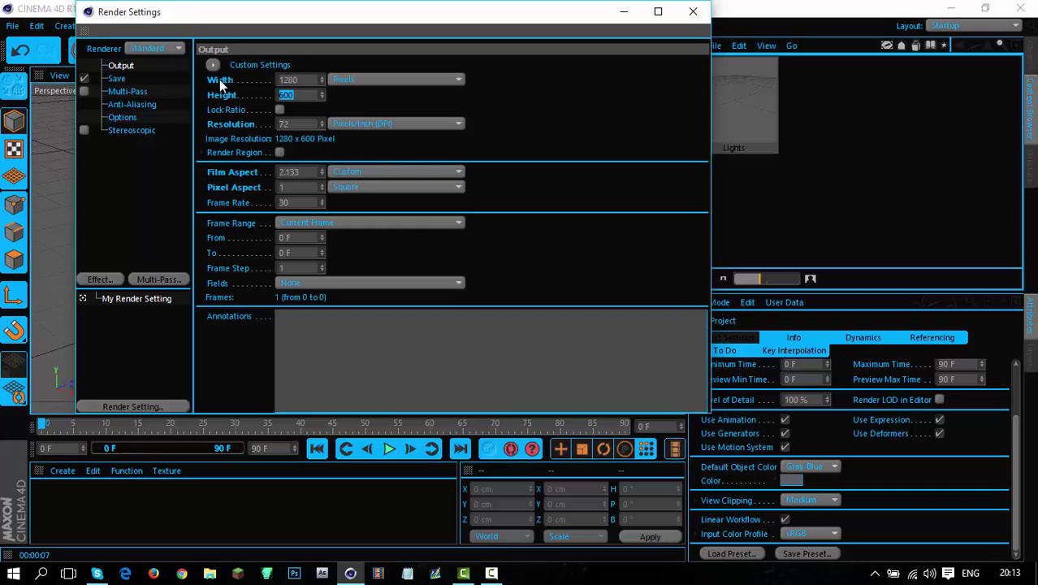
pyautogui.write('720')
pyautogui.press('Tab')
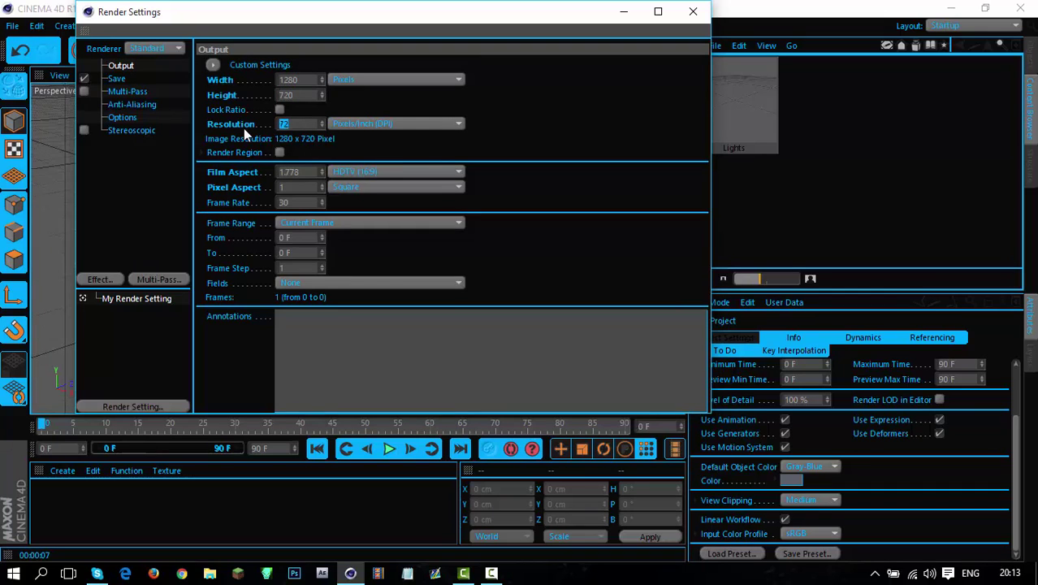
pyautogui.write('100')
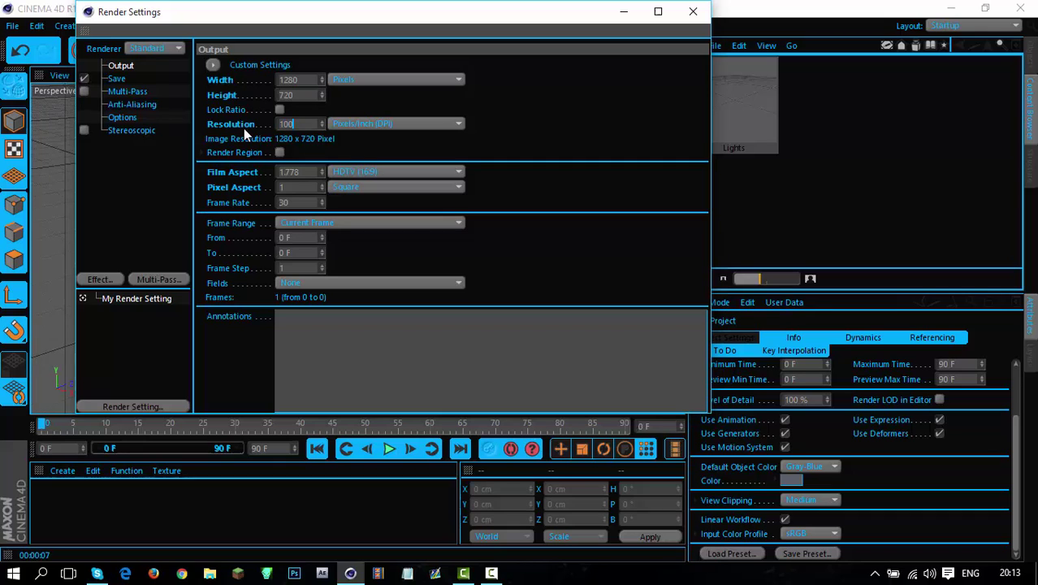
# Set anti-aliasing to Best with a 2x2 maximum level and 12% threshold.
pyautogui.click(129, 105)
pyautogui.click(356, 59)
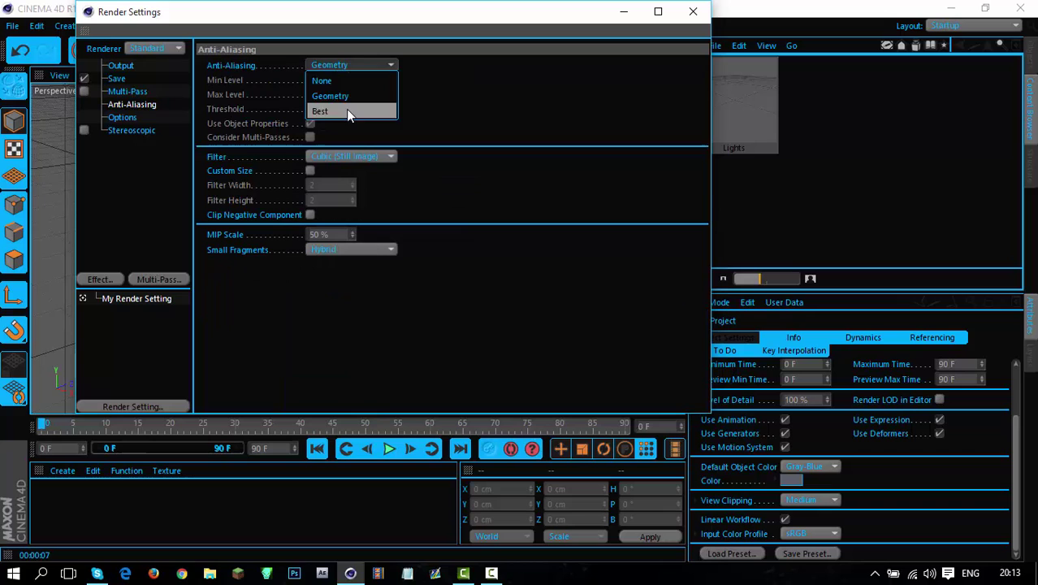
pyautogui.click(346, 109)
pyautogui.click(342, 65)
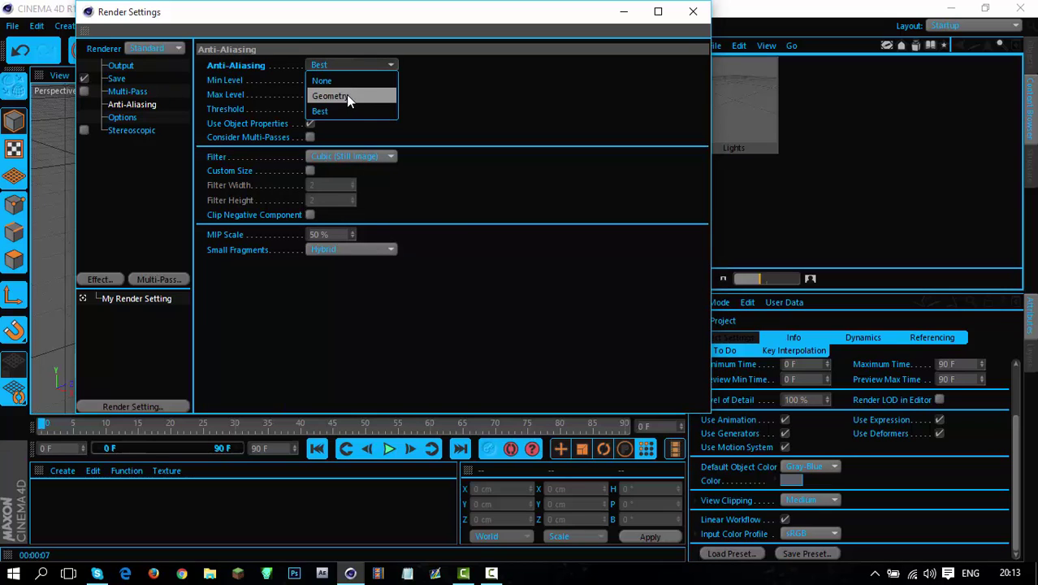
pyautogui.click(346, 109)
pyautogui.click(338, 92)
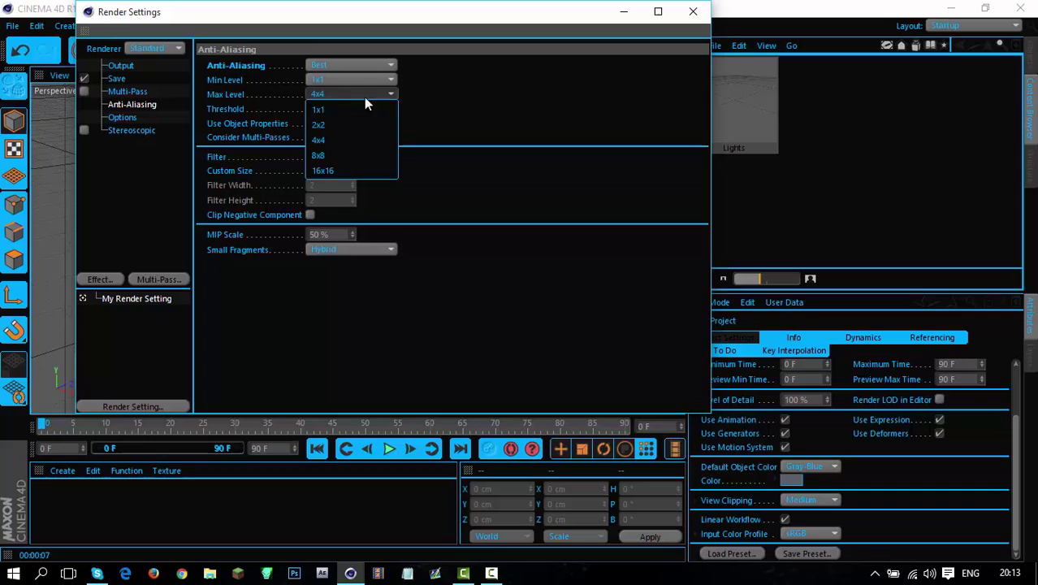
pyautogui.click(364, 95)
pyautogui.click(375, 93)
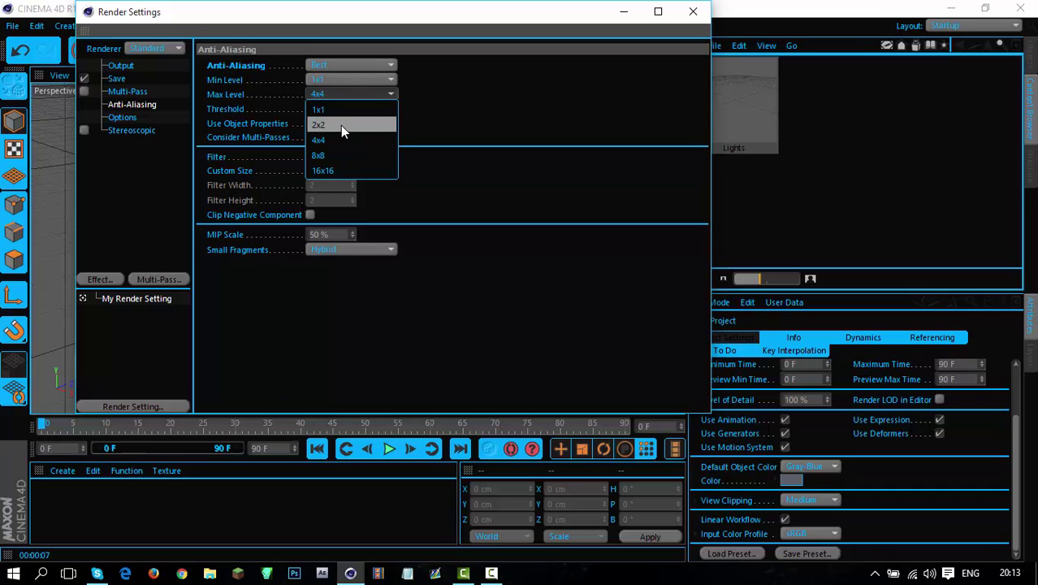
pyautogui.click(339, 124)
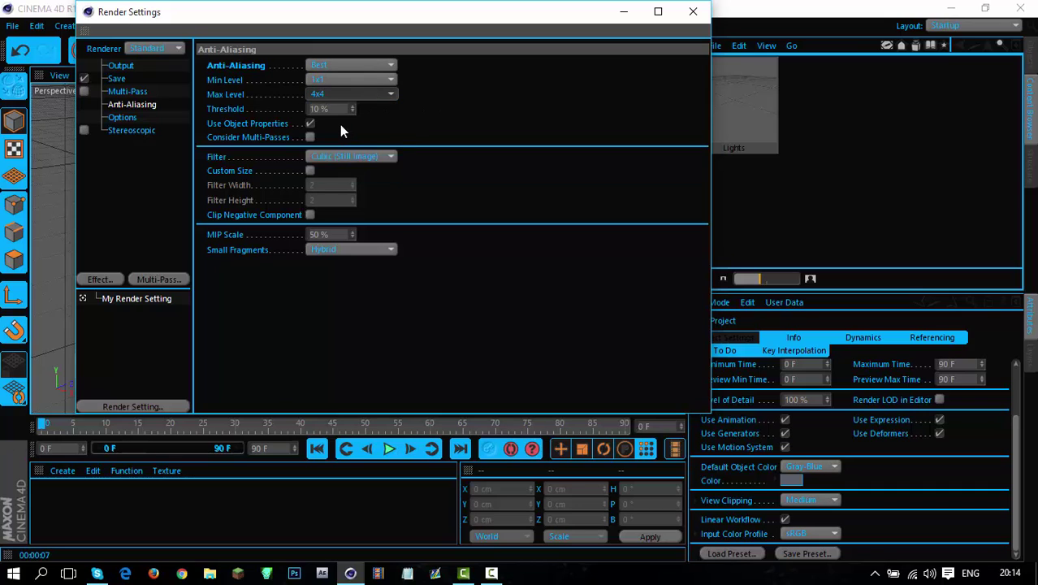
pyautogui.click(329, 109)
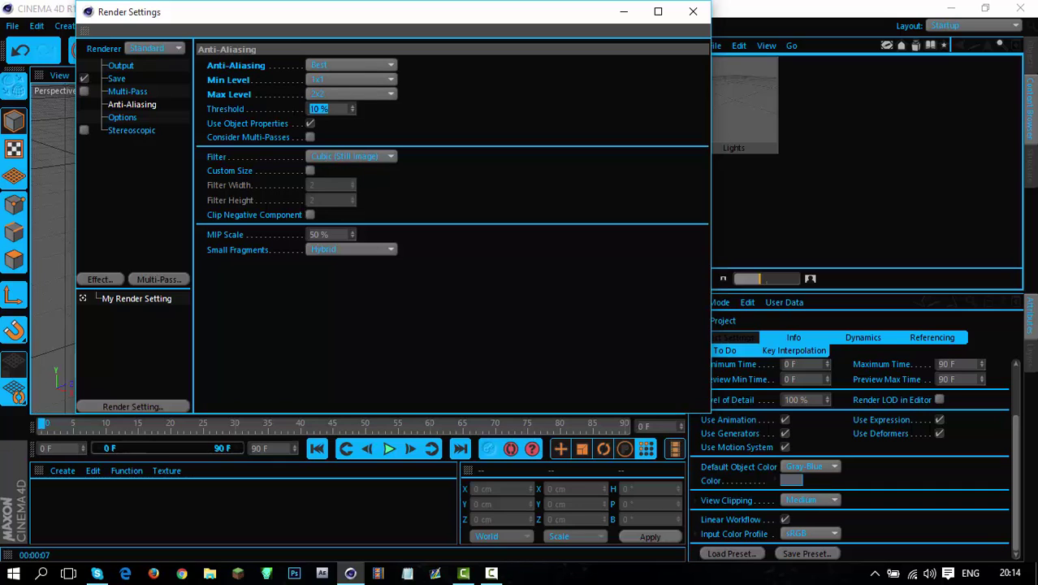
pyautogui.write('12')
pyautogui.press('Return')
# Add a Sharpen Filter render effect at 8% strength and close Render Settings.
pyautogui.rightClick(122, 188)
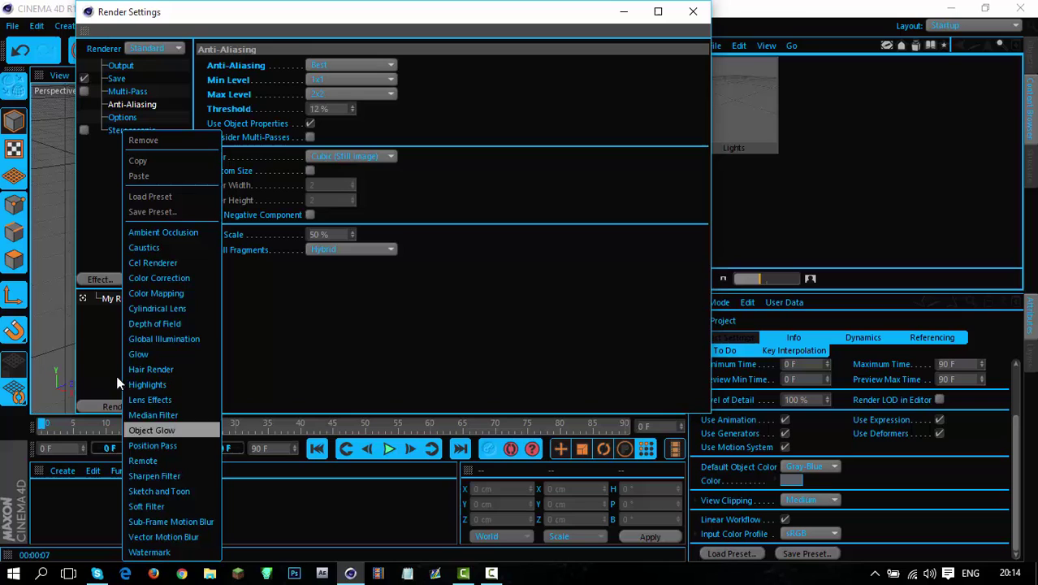
pyautogui.click(169, 474)
pyautogui.moveTo(276, 85); pyautogui.dragTo(222, 85)
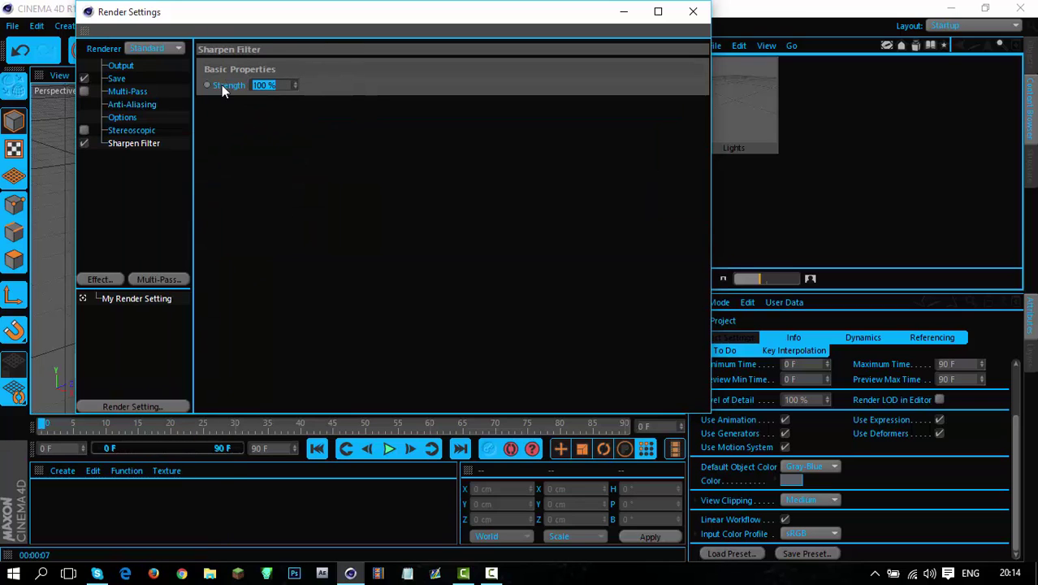
pyautogui.write('8')
pyautogui.press('Return')
pyautogui.click(693, 11)
pyautogui.moveTo(1019, 428)
pyautogui.mouseDown()
pyautogui.moveTo(1018, 369)
pyautogui.moveTo(1016, 447)
pyautogui.moveTo(1016, 376)
pyautogui.moveTo(1015, 432)
pyautogui.mouseUp()
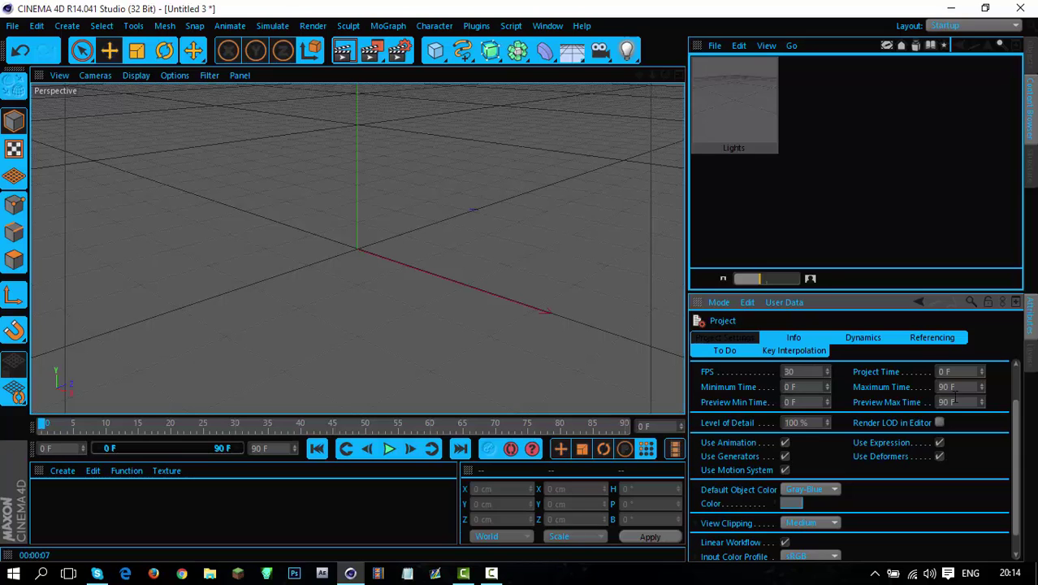
# Open Project Settings from the Edit menu and switch Linear Workflow off.
pyautogui.click(41, 27)
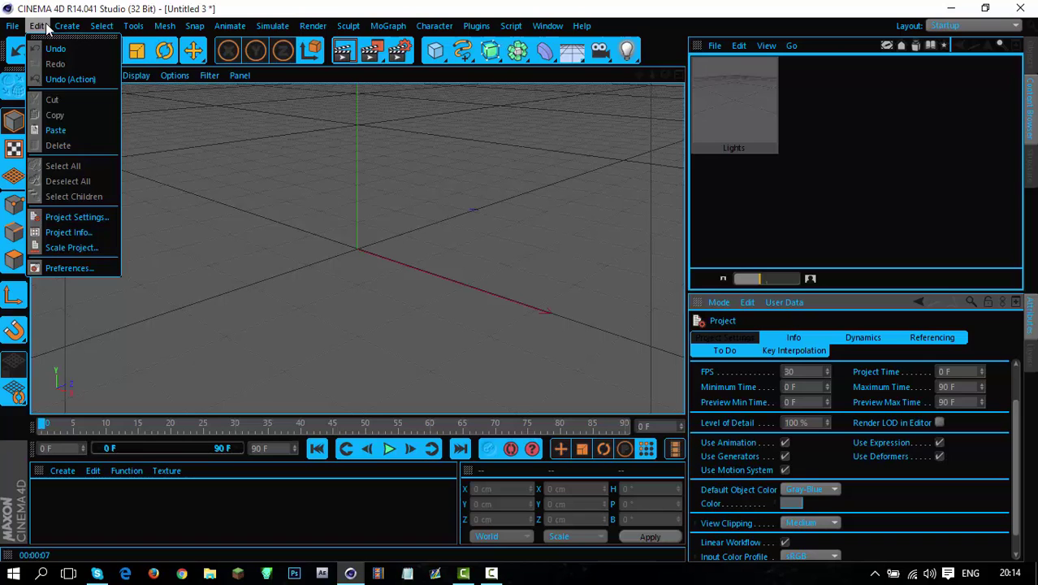
pyautogui.moveTo(94, 29)
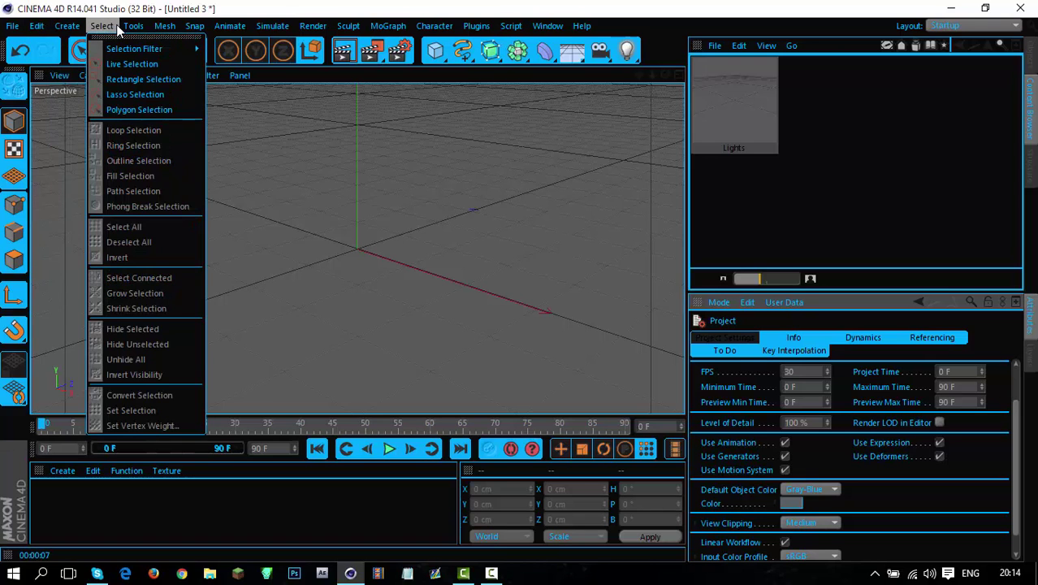
pyautogui.moveTo(248, 29)
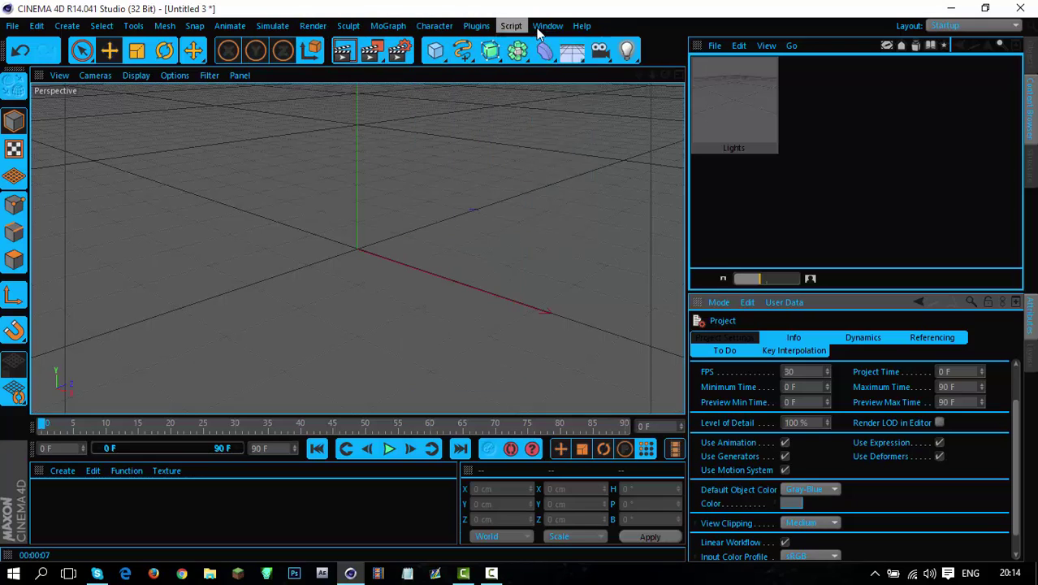
pyautogui.moveTo(546, 32)
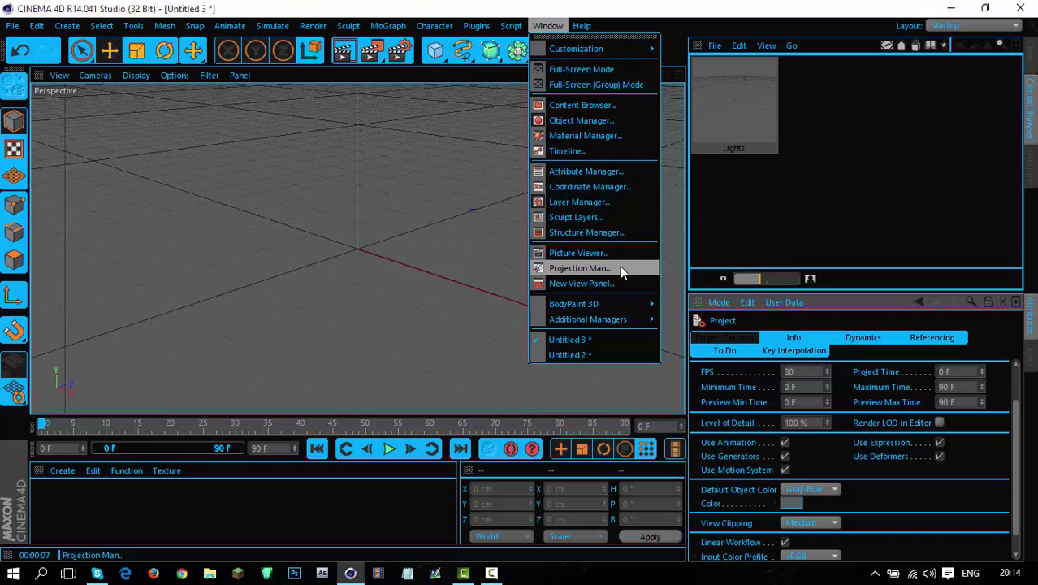
pyautogui.click(11, 26)
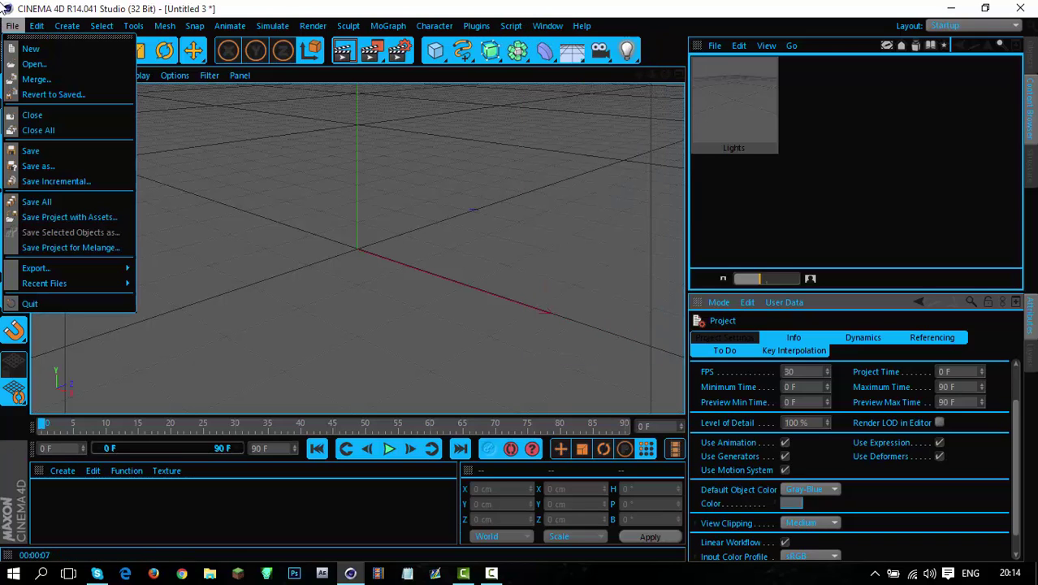
pyautogui.click(37, 28)
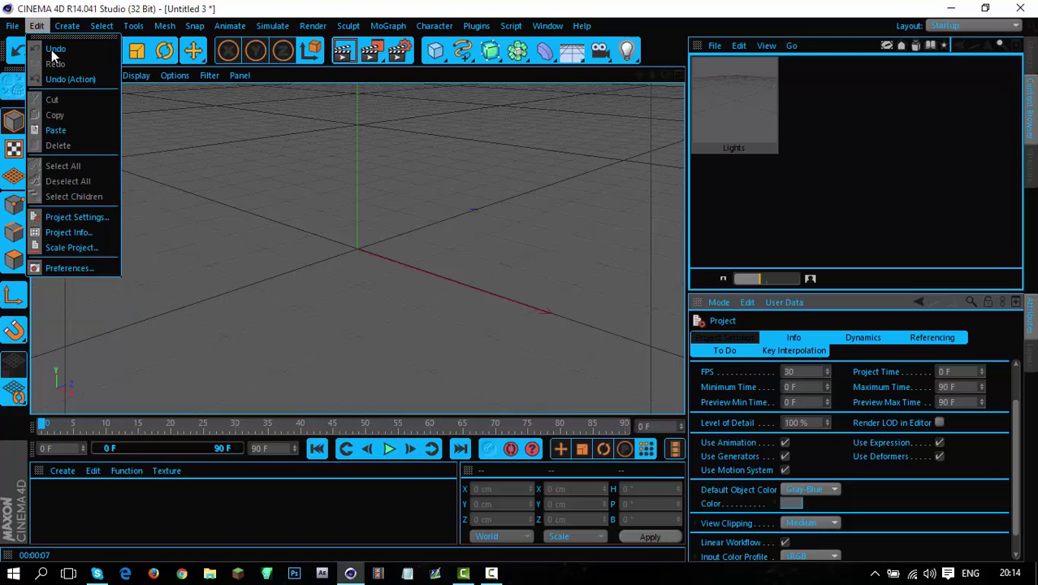
pyautogui.click(92, 221)
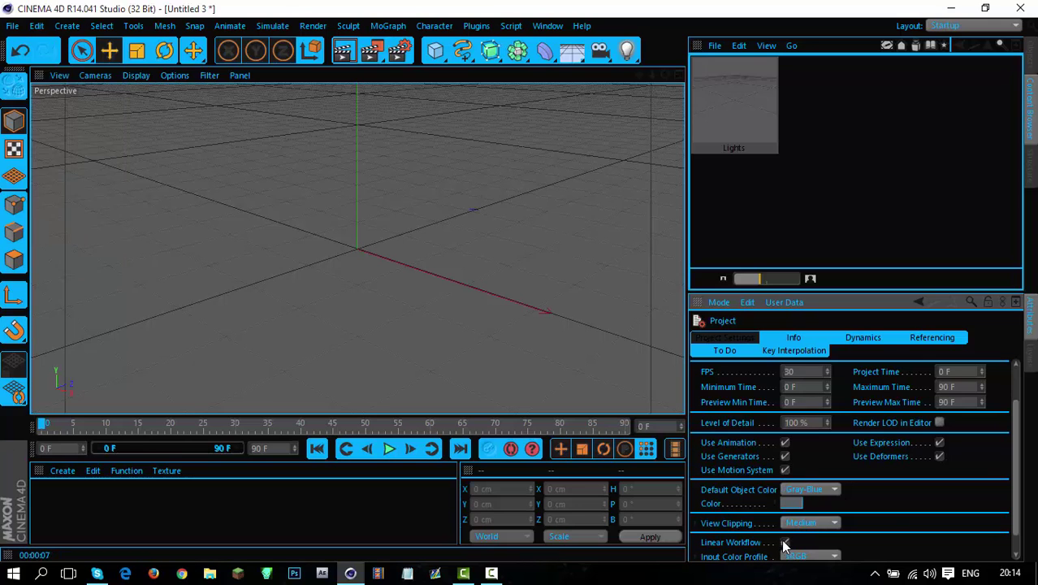
pyautogui.scroll(-2, 812, 528)
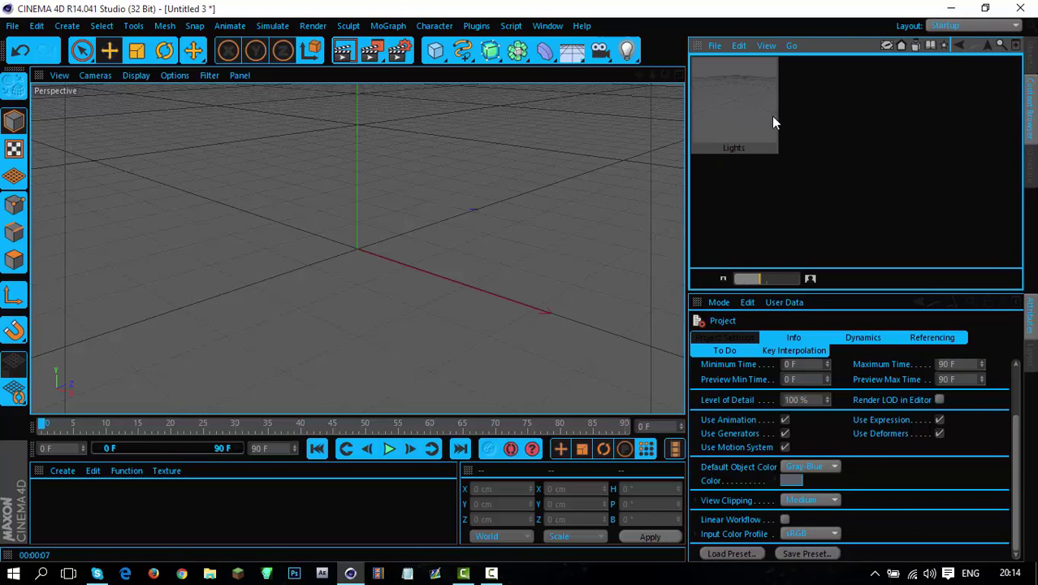
# Load the Lights preset and add a MoText object to the scene.
pyautogui.doubleClick(736, 130)
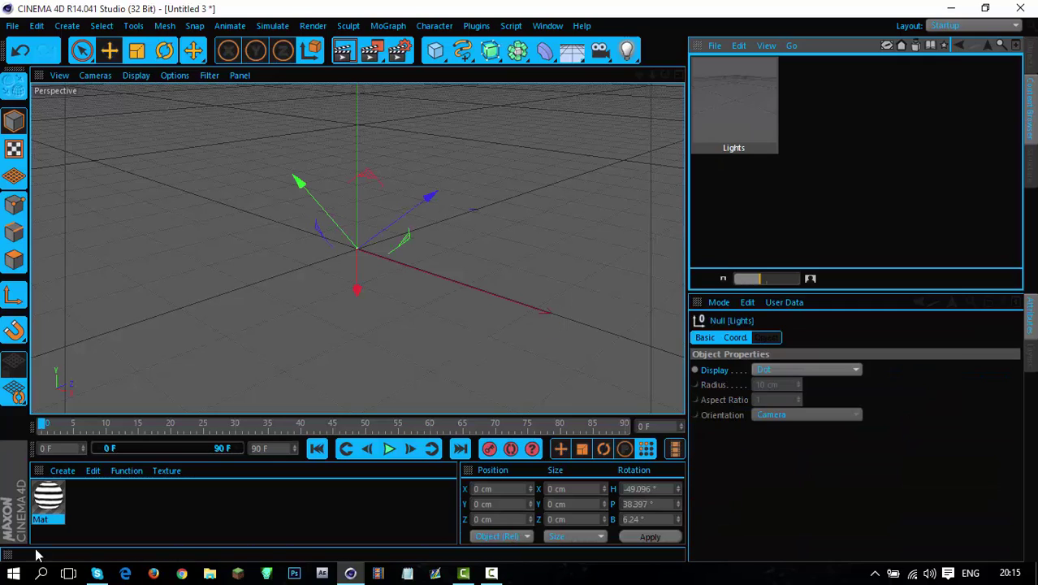
pyautogui.click(1030, 55)
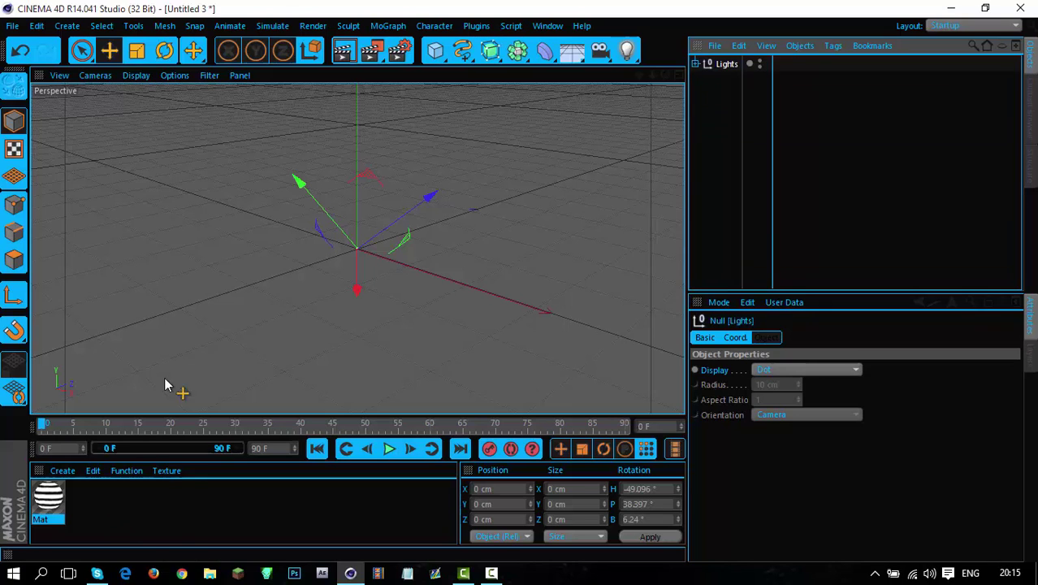
pyautogui.click(388, 25)
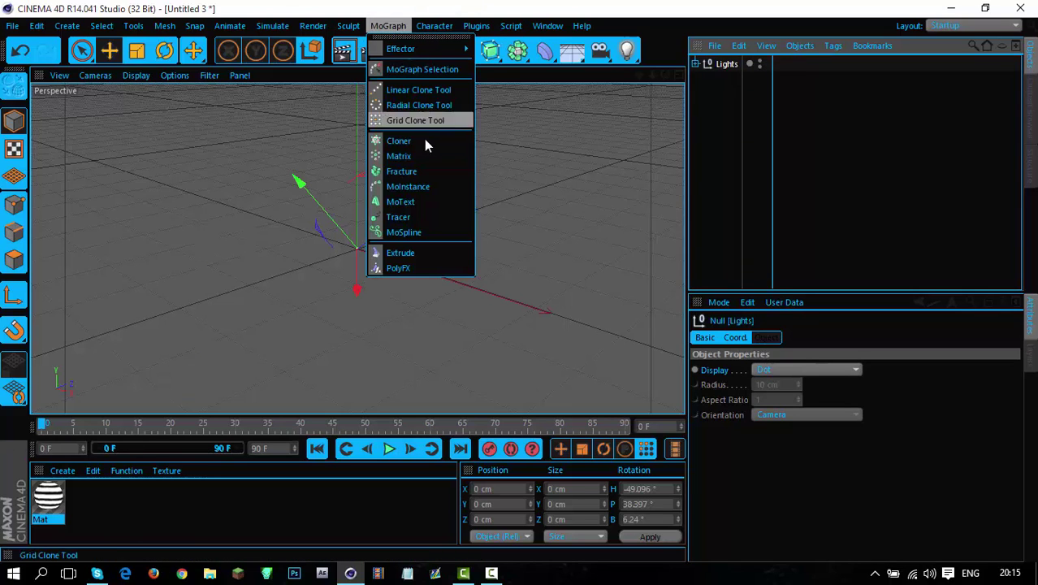
pyautogui.click(424, 200)
# Set the text to MRTX, middle-aligned, 60 cm deep, keeping the Segoe UI font.
pyautogui.doubleClick(762, 409)
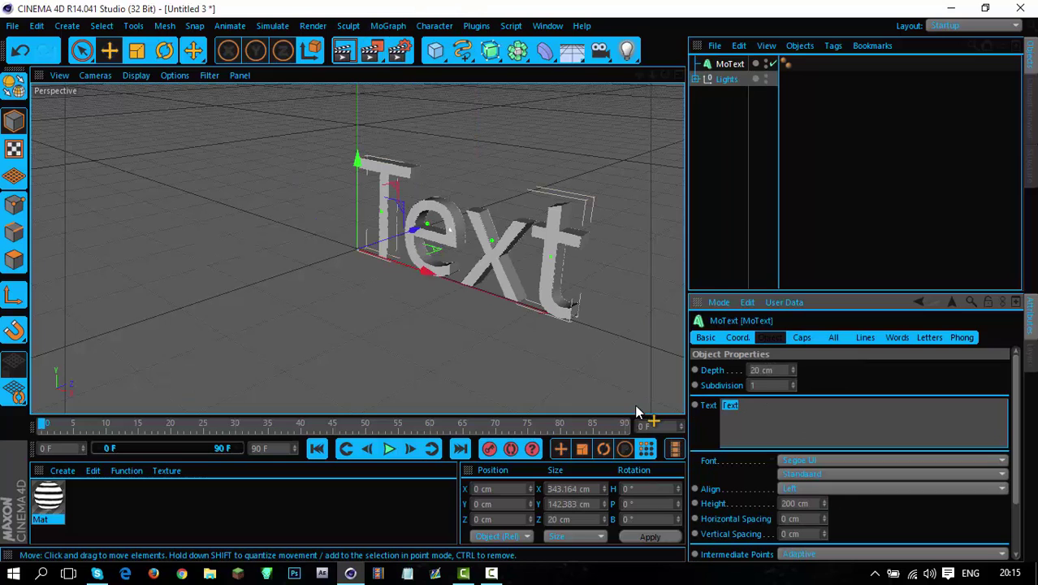
pyautogui.write('MRTX')
pyautogui.click(808, 488)
pyautogui.click(807, 515)
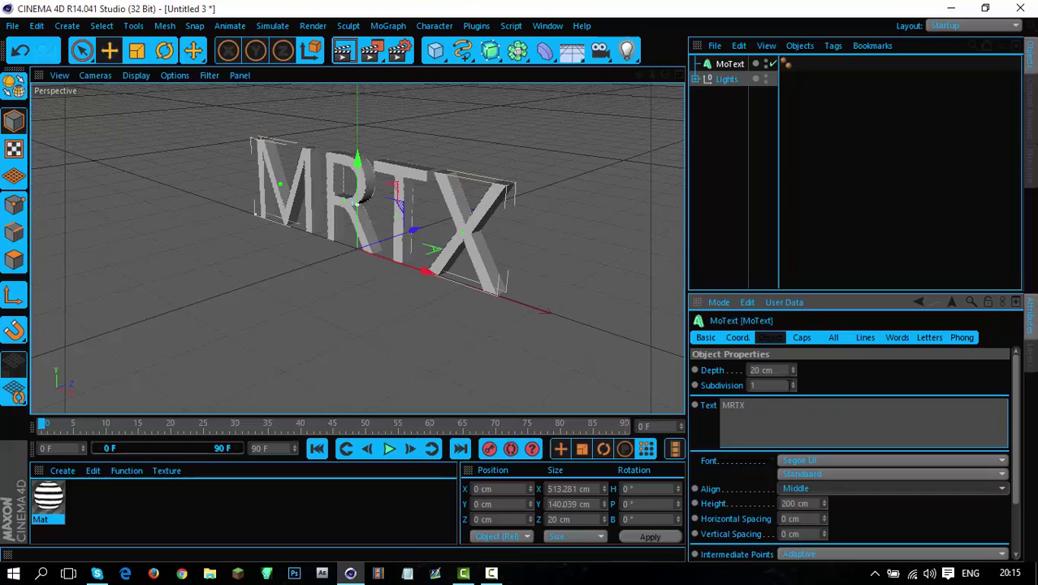
pyautogui.doubleClick(768, 369)
pyautogui.write('60')
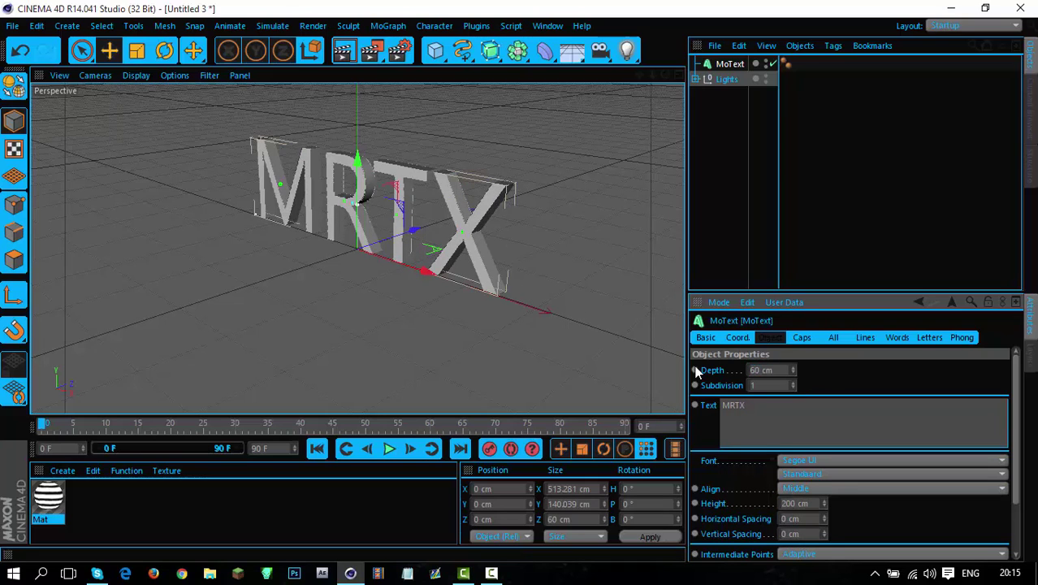
pyautogui.press('Return')
pyautogui.click(807, 469)
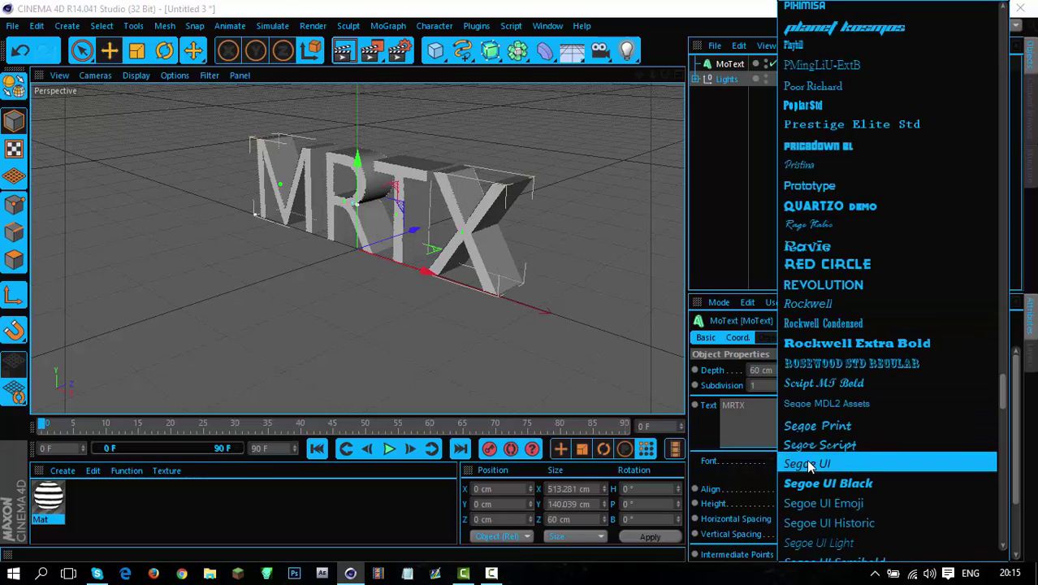
pyautogui.click(804, 464)
# Give front and back caps fillets with 8 steps and 2 cm radius.
pyautogui.click(801, 337)
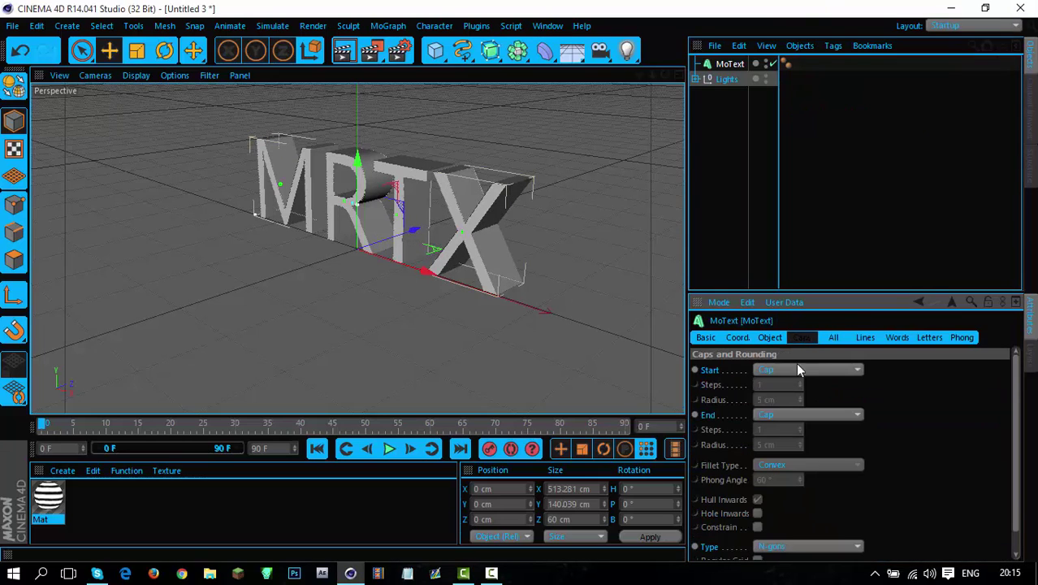
pyautogui.click(789, 369)
pyautogui.click(782, 429)
pyautogui.click(780, 414)
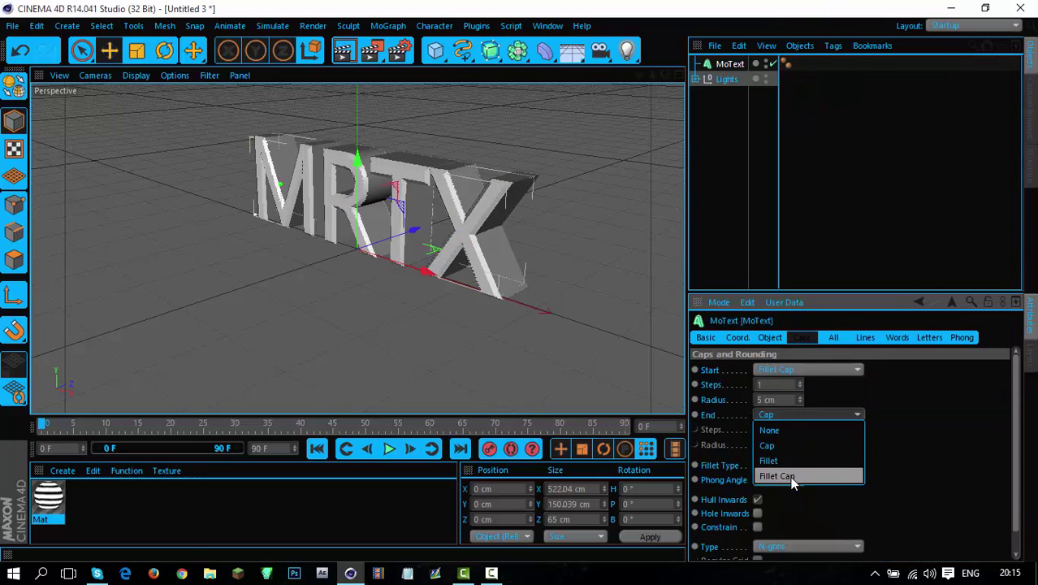
pyautogui.click(777, 476)
pyautogui.click(775, 385)
pyautogui.write('8')
pyautogui.press('Tab')
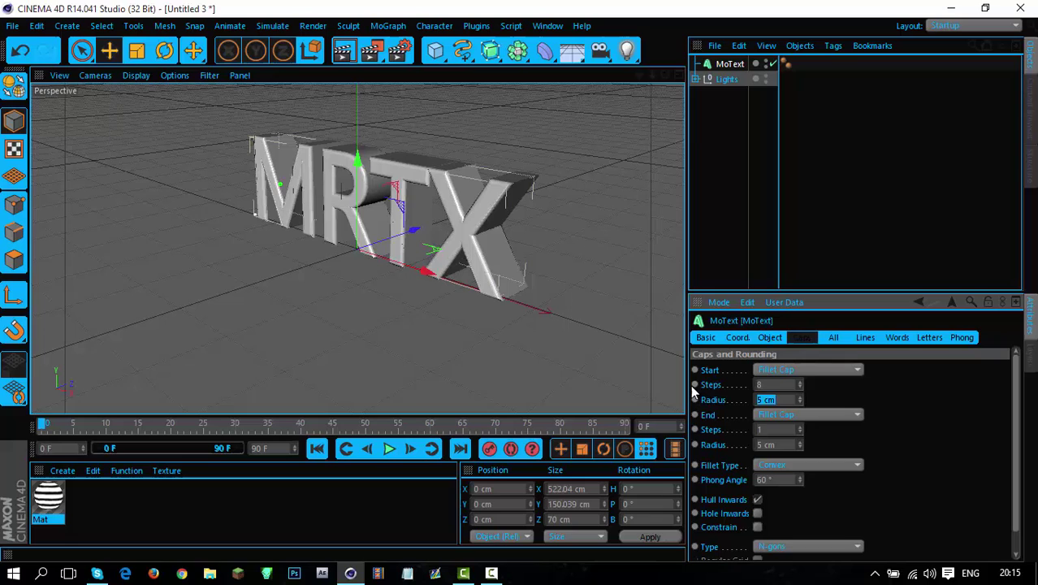
pyautogui.write('2')
pyautogui.press('Tab')
pyautogui.press('Tab')
pyautogui.write('8')
pyautogui.press('Tab')
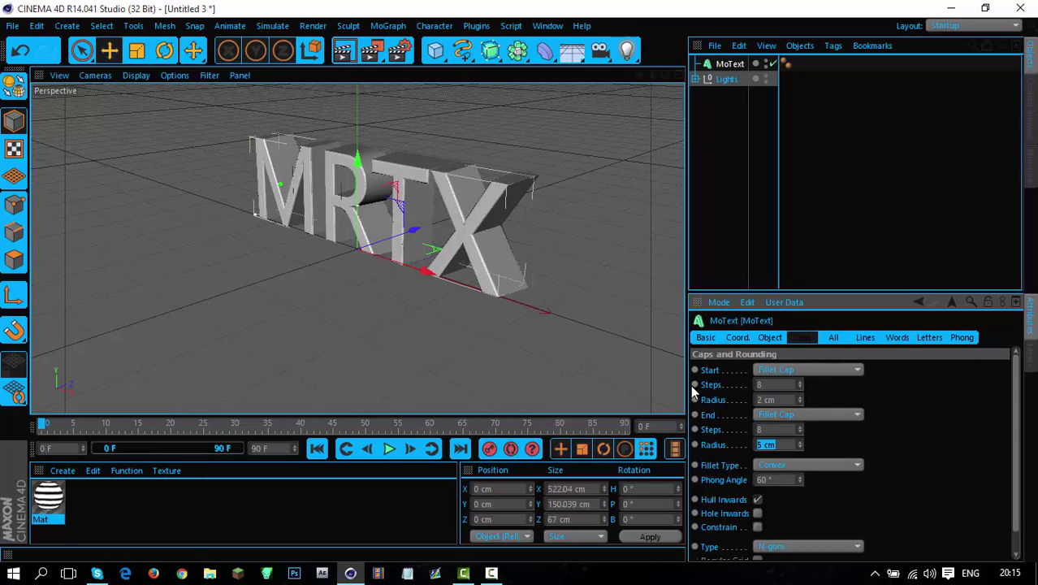
pyautogui.write('2')
pyautogui.press('Tab')
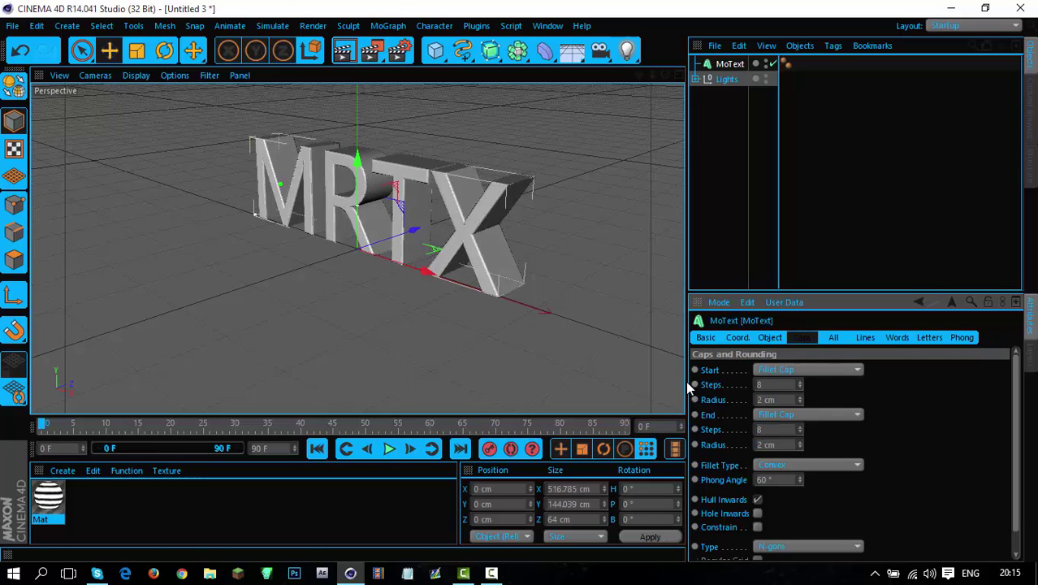
# Duplicate the MoText, give the copy 3 cm rounding and 40 cm depth, and offset it along Z.
pyautogui.click(723, 66)
pyautogui.hotkey('ctrl', 'c')
pyautogui.hotkey('ctrl', 'v')
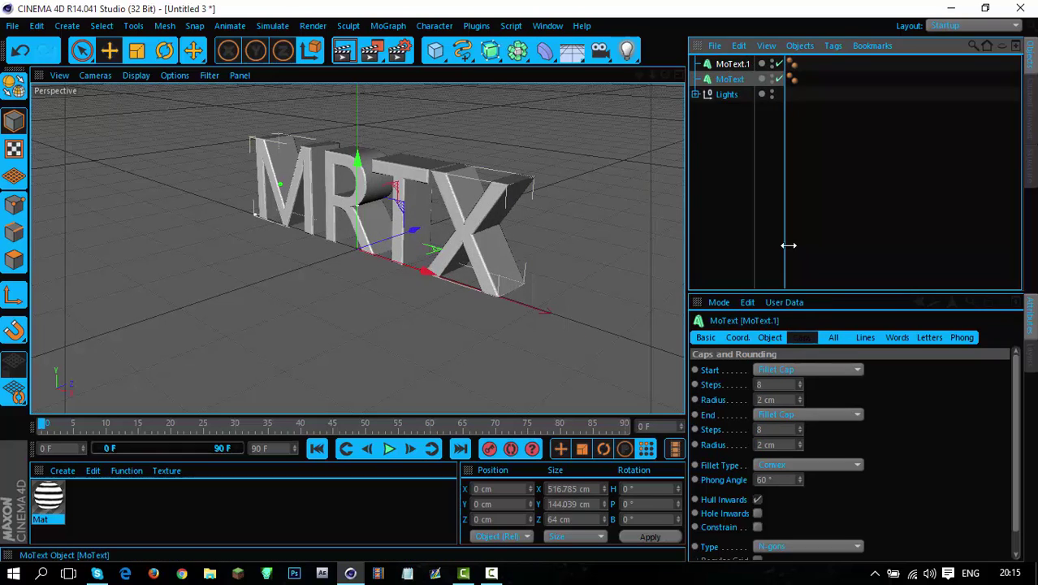
pyautogui.click(800, 396)
pyautogui.click(800, 441)
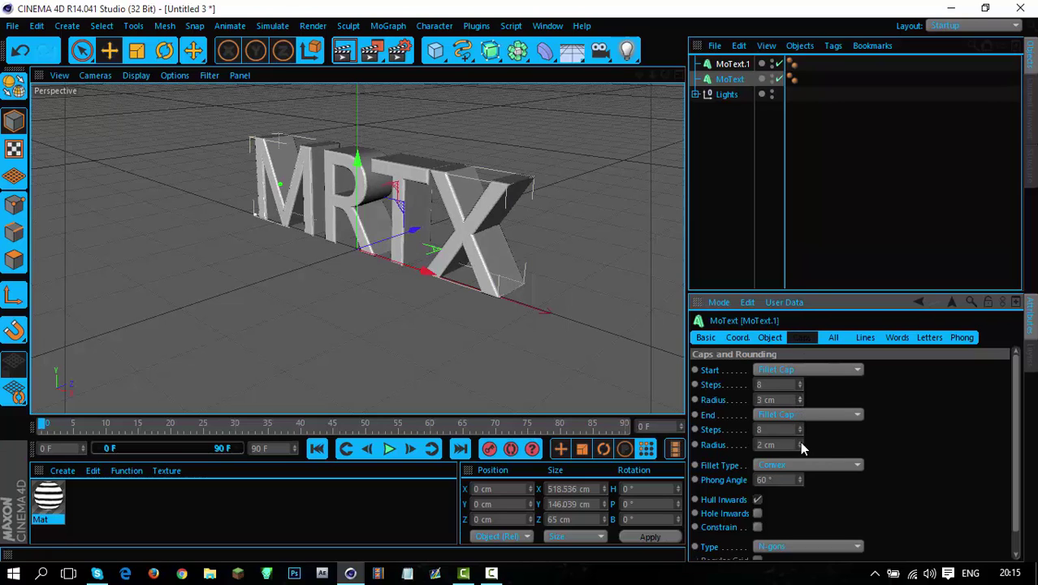
pyautogui.click(770, 337)
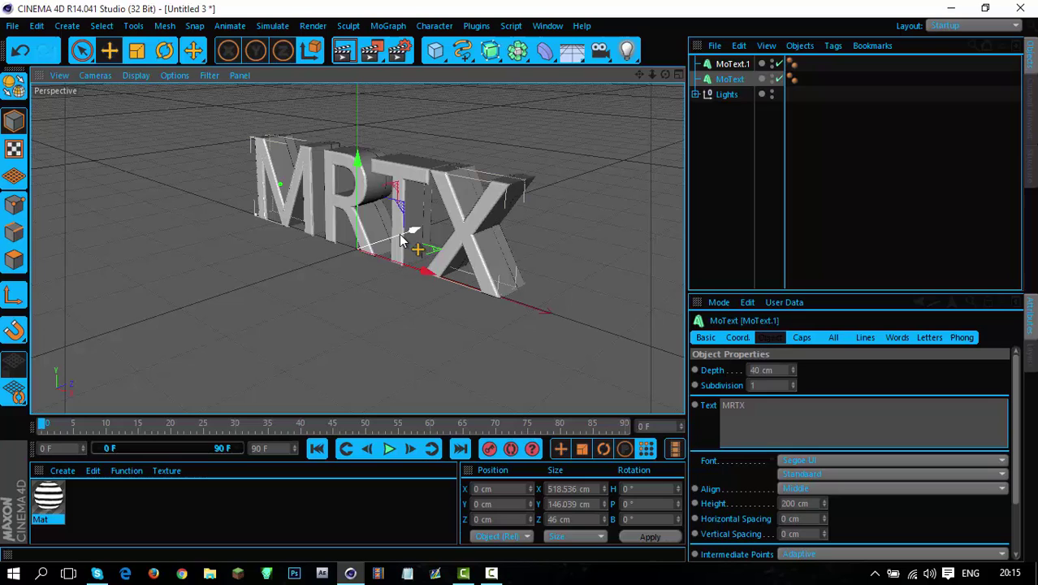
pyautogui.moveTo(400, 240); pyautogui.dragTo(406, 241)
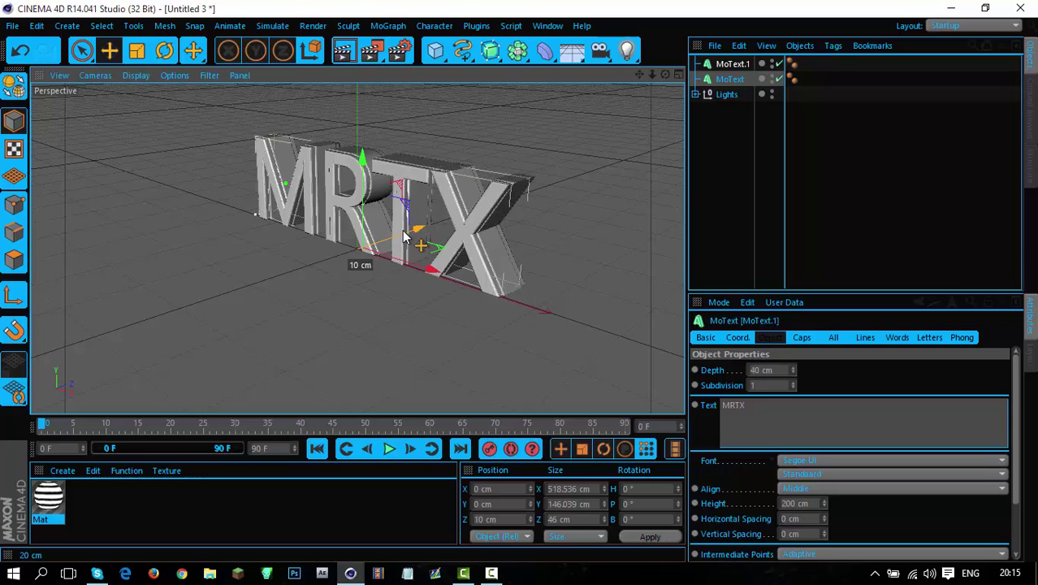
pyautogui.moveTo(404, 237)
pyautogui.mouseDown()
pyautogui.moveTo(378, 252)
pyautogui.moveTo(403, 229)
pyautogui.mouseUp()
# Select both MRTX texts and tilt them to about -17° pitch.
pyautogui.keyDown('ctrl'); pyautogui.click(731, 79); pyautogui.keyUp('ctrl')
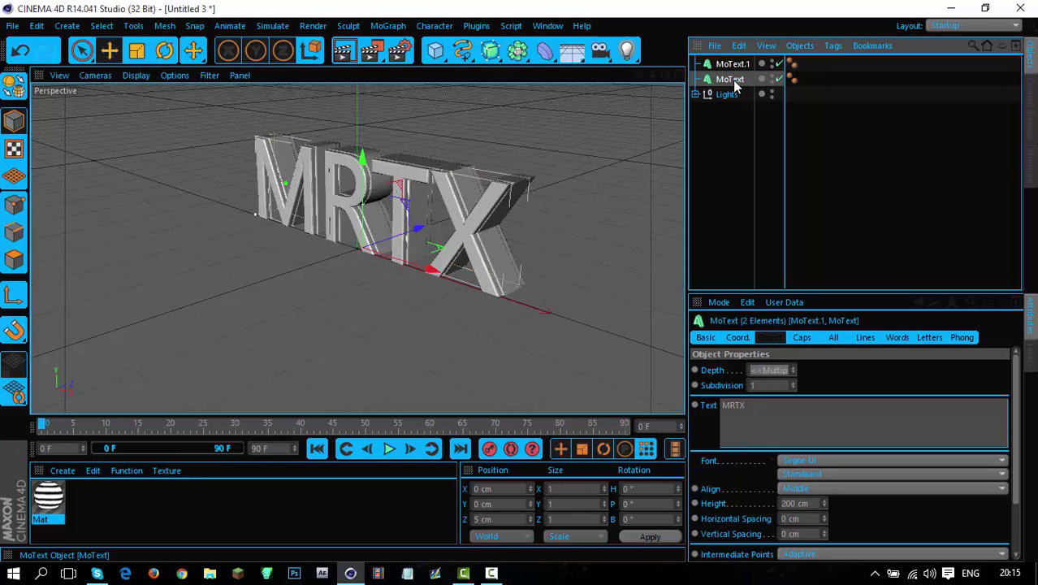
pyautogui.press('r')
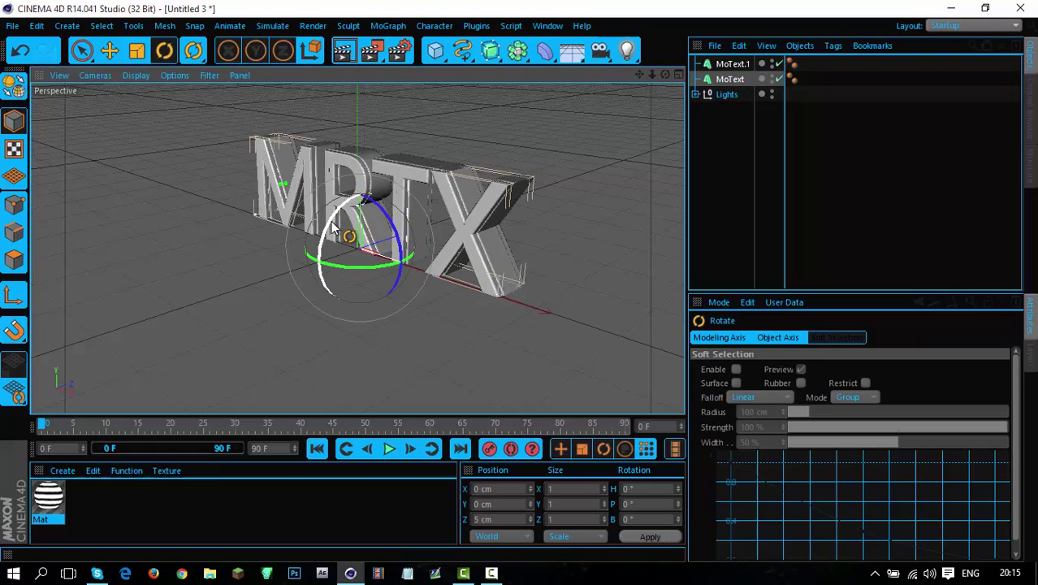
pyautogui.moveTo(333, 227); pyautogui.dragTo(372, 244)
pyautogui.press('e')
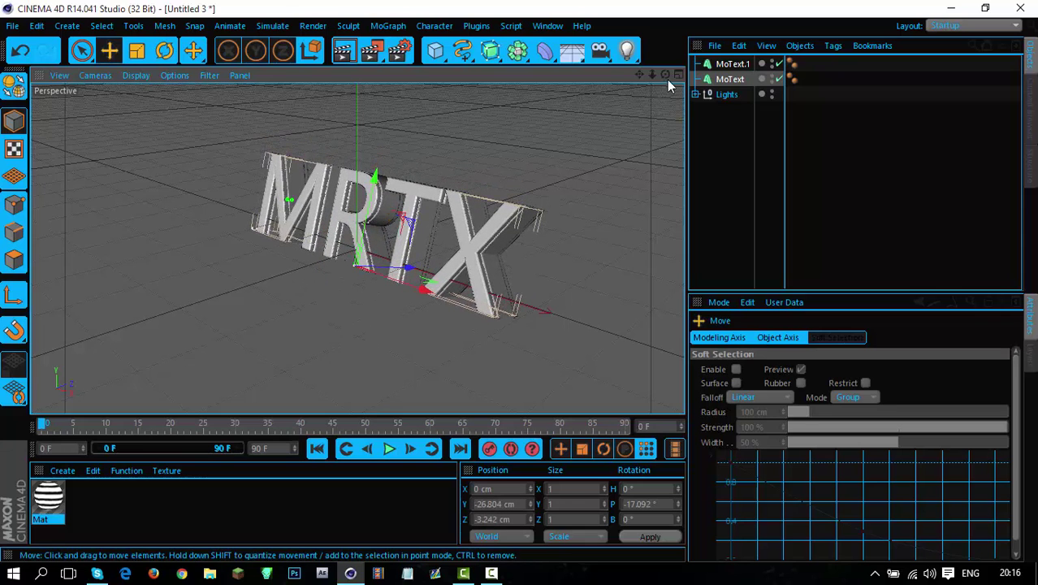
pyautogui.moveTo(664, 74); pyautogui.dragTo(697, 79)
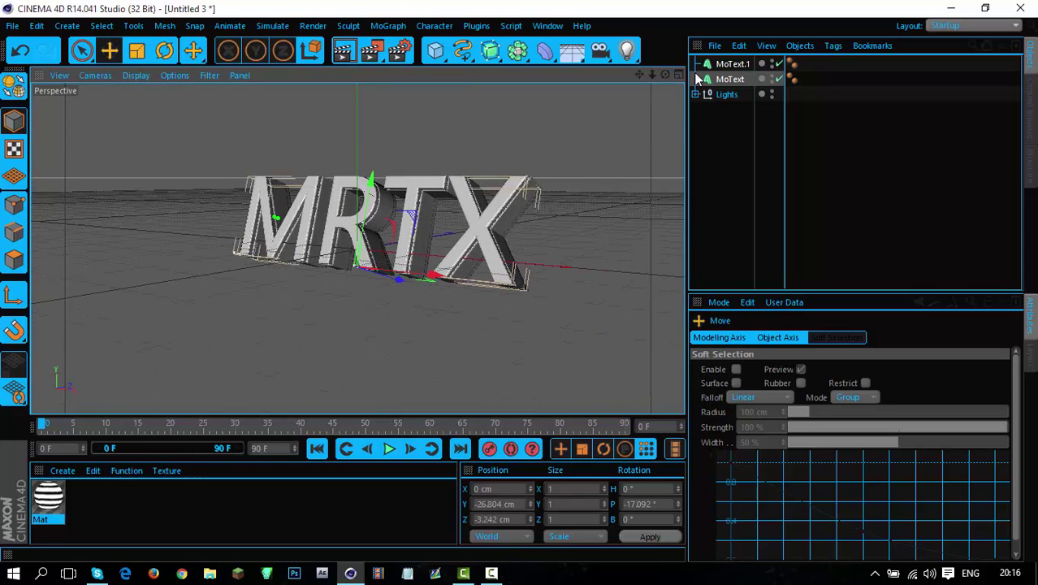
pyautogui.click(733, 64)
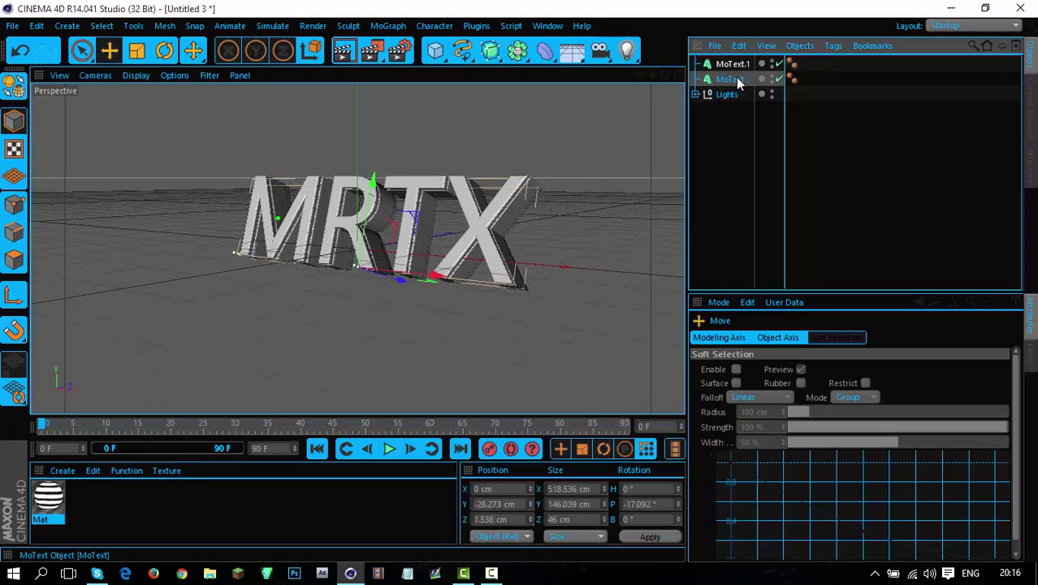
pyautogui.keyDown('ctrl'); pyautogui.click(736, 79); pyautogui.keyUp('ctrl')
# Switch both texts to the Red Circle font, move them down, and create material Mat.1.
pyautogui.click(793, 463)
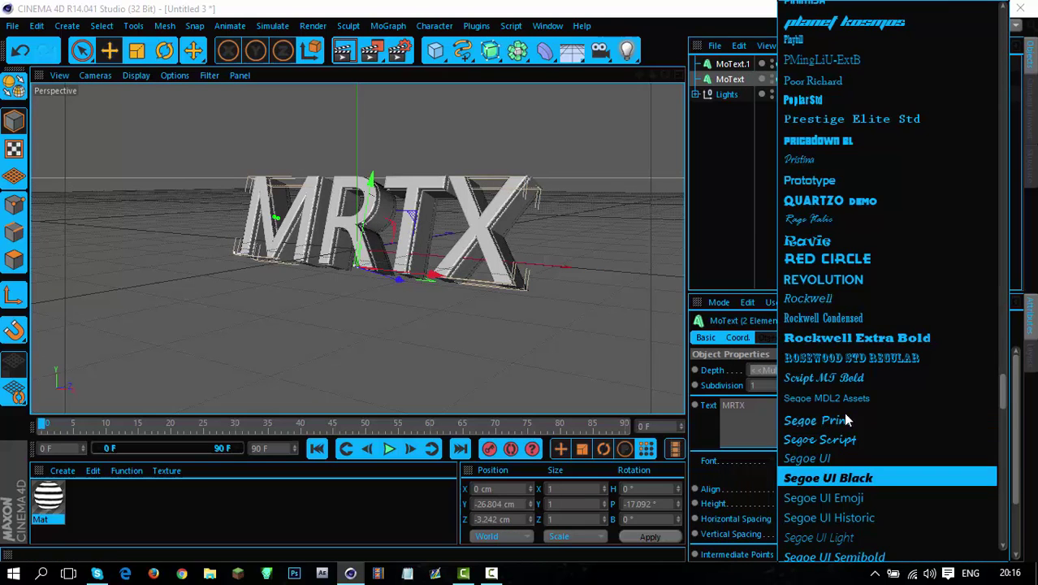
pyautogui.click(834, 255)
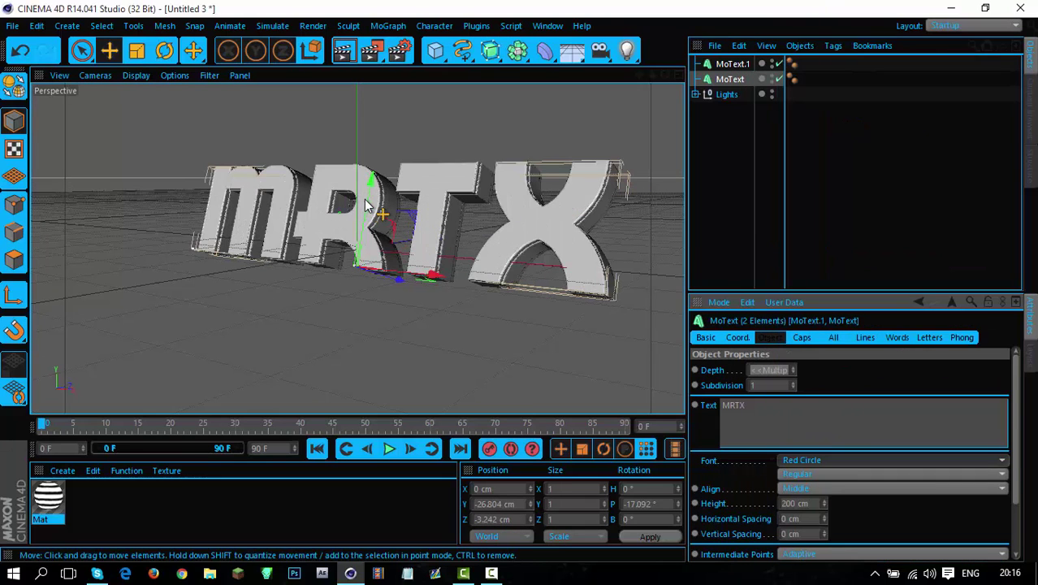
pyautogui.moveTo(366, 206); pyautogui.dragTo(367, 221)
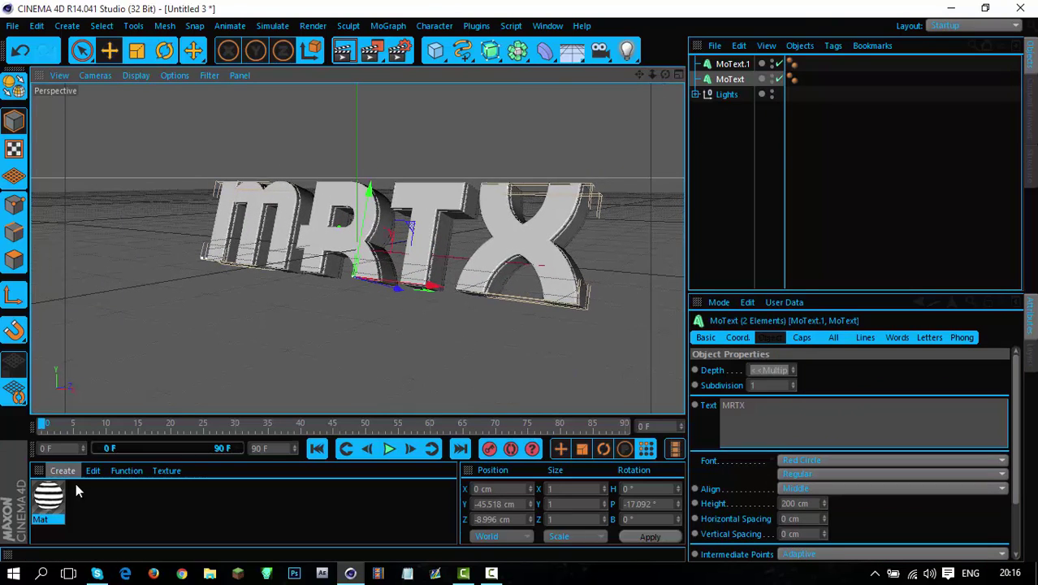
pyautogui.click(720, 180)
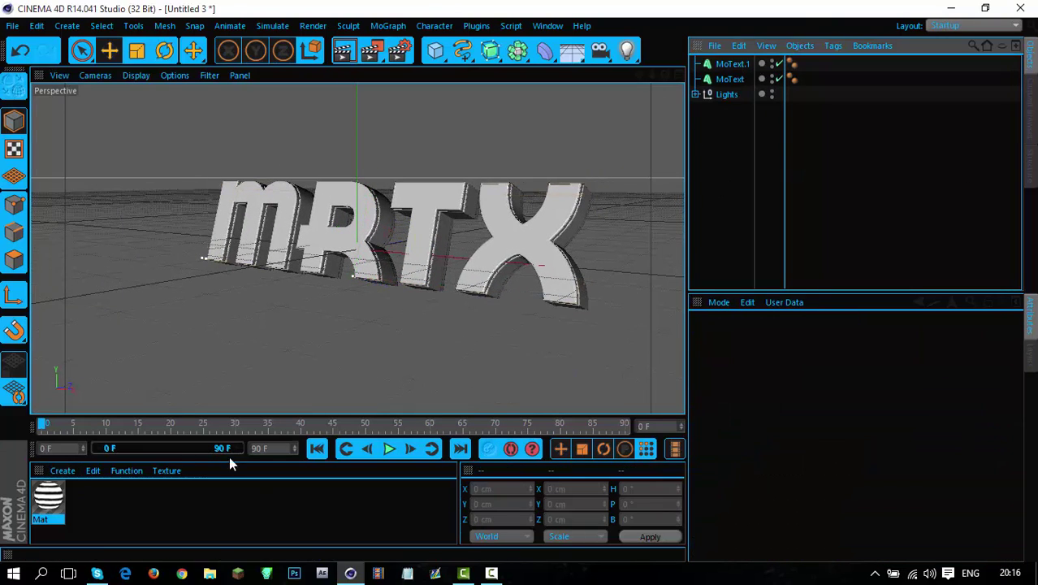
pyautogui.doubleClick(123, 500)
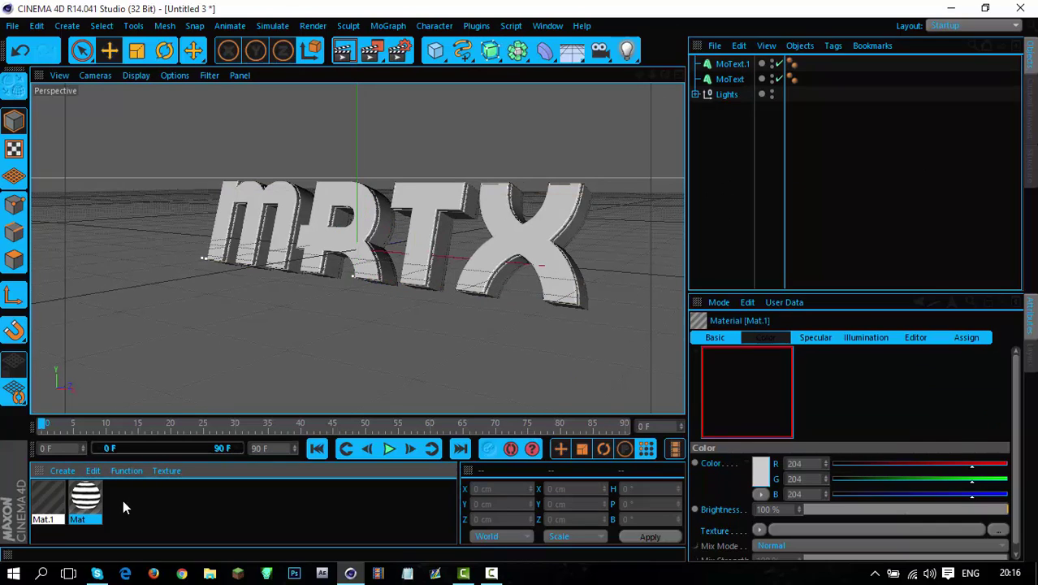
# Open Mat.1 in the Material Editor and preview it on a GI-lit sphere.
pyautogui.doubleClick(54, 500)
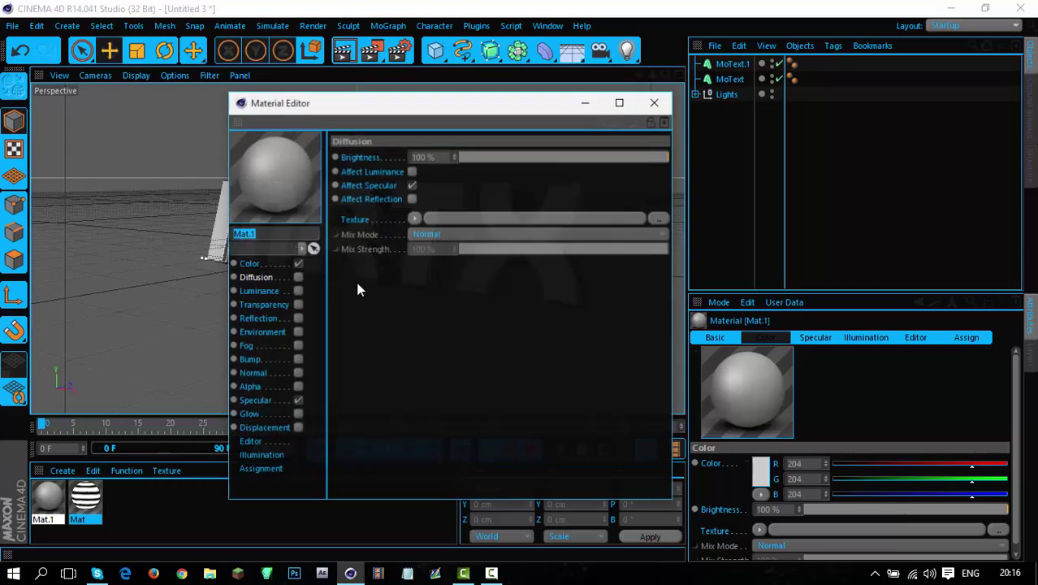
pyautogui.rightClick(276, 201)
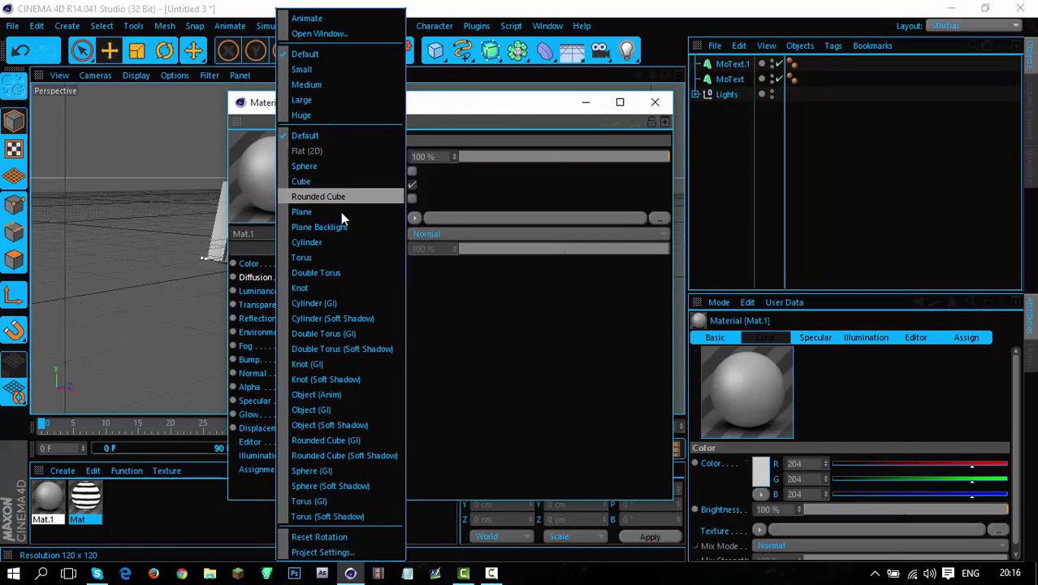
pyautogui.click(317, 167)
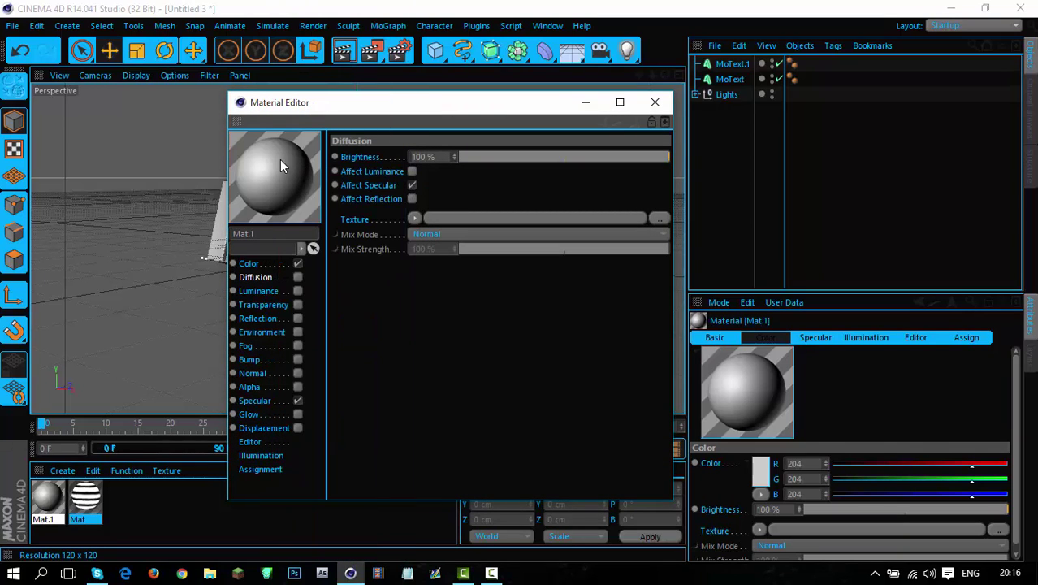
pyautogui.rightClick(279, 160)
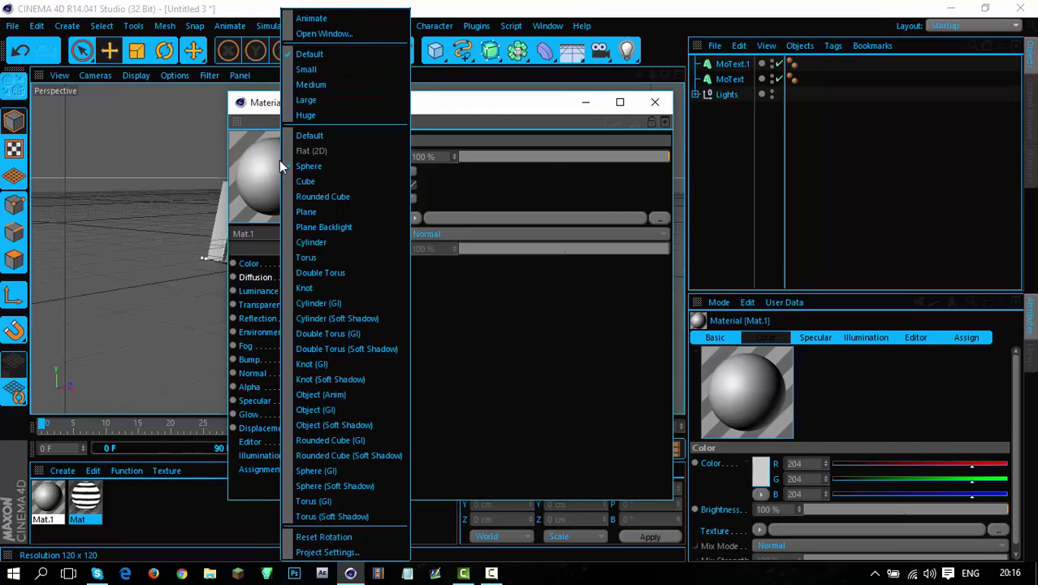
pyautogui.click(336, 472)
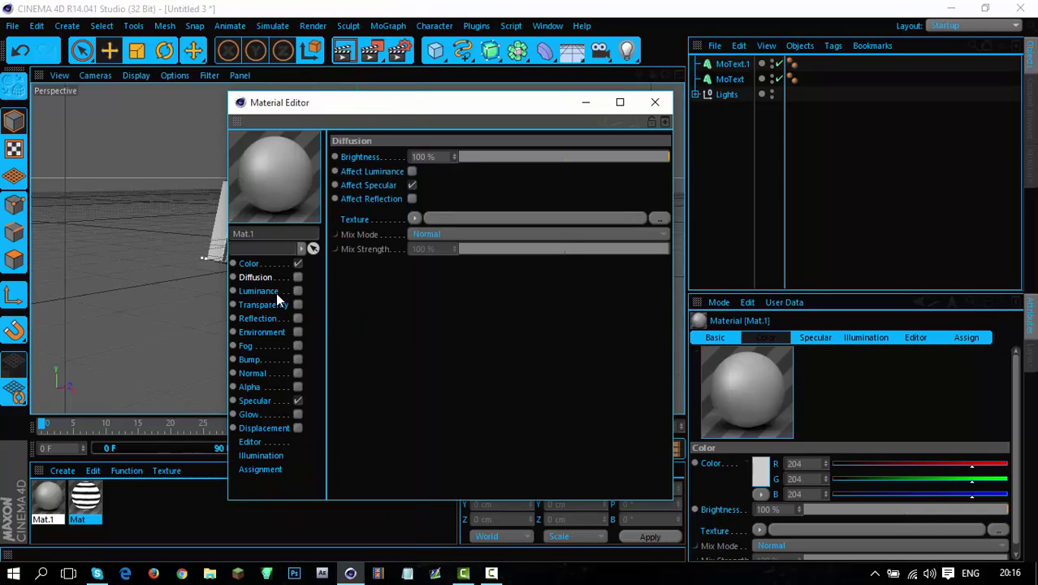
pyautogui.click(36, 25)
pyautogui.click(82, 260)
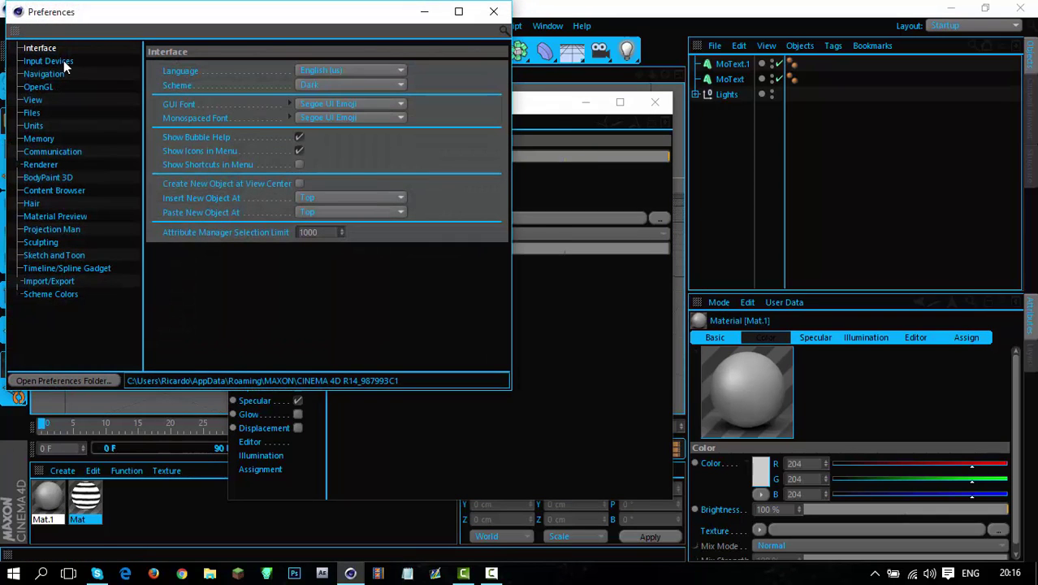
pyautogui.click(56, 63)
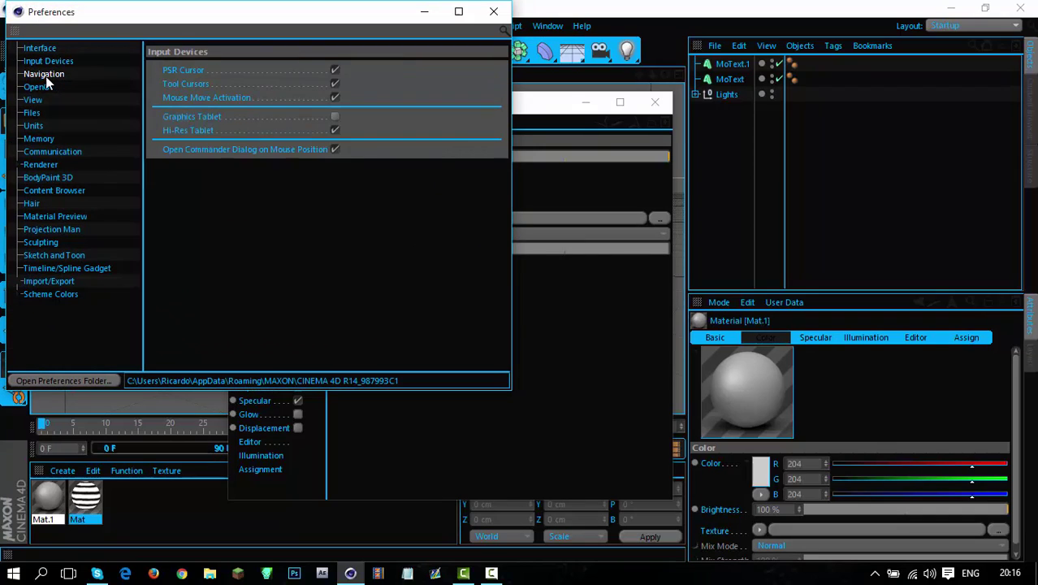
pyautogui.click(45, 75)
pyautogui.click(45, 87)
pyautogui.click(43, 100)
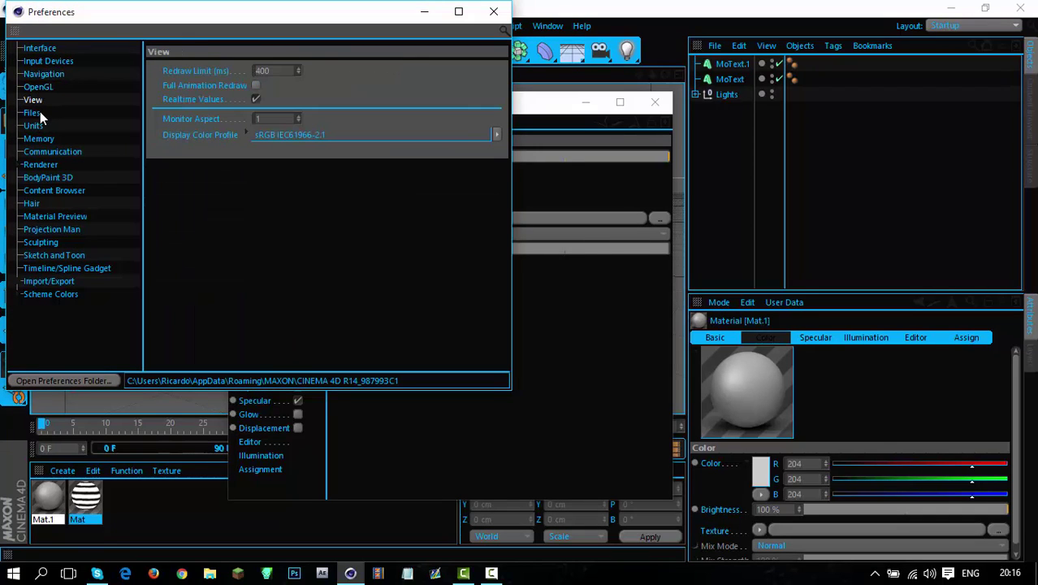
pyautogui.click(40, 113)
pyautogui.click(36, 126)
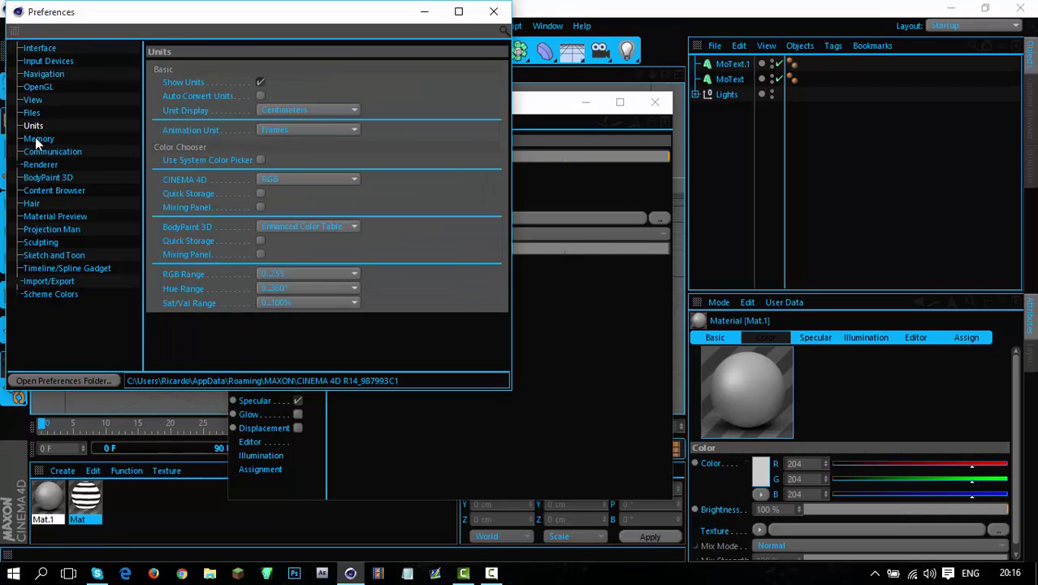
pyautogui.click(35, 137)
pyautogui.click(42, 153)
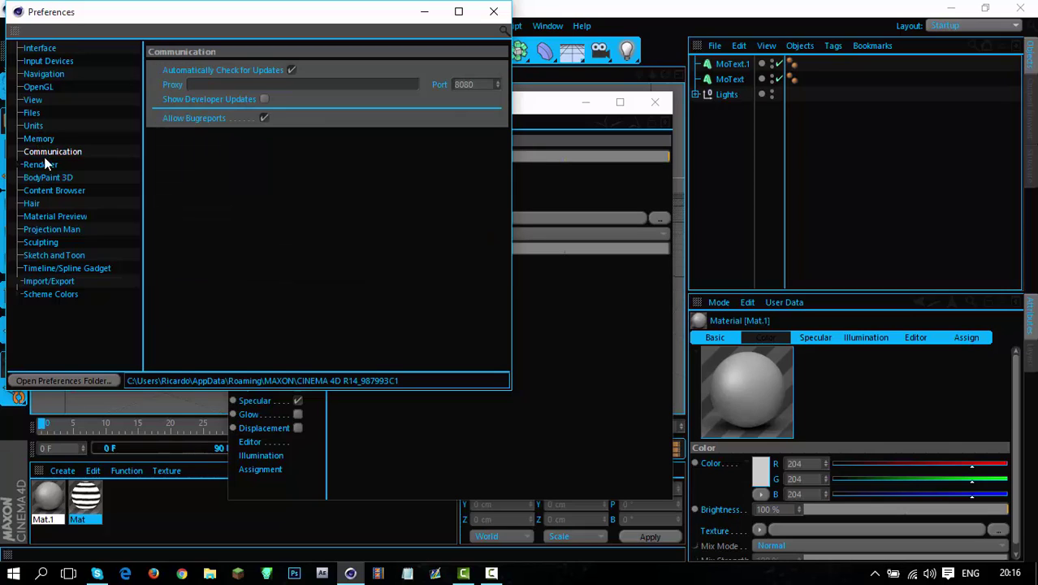
pyautogui.click(46, 164)
pyautogui.click(50, 178)
pyautogui.click(56, 192)
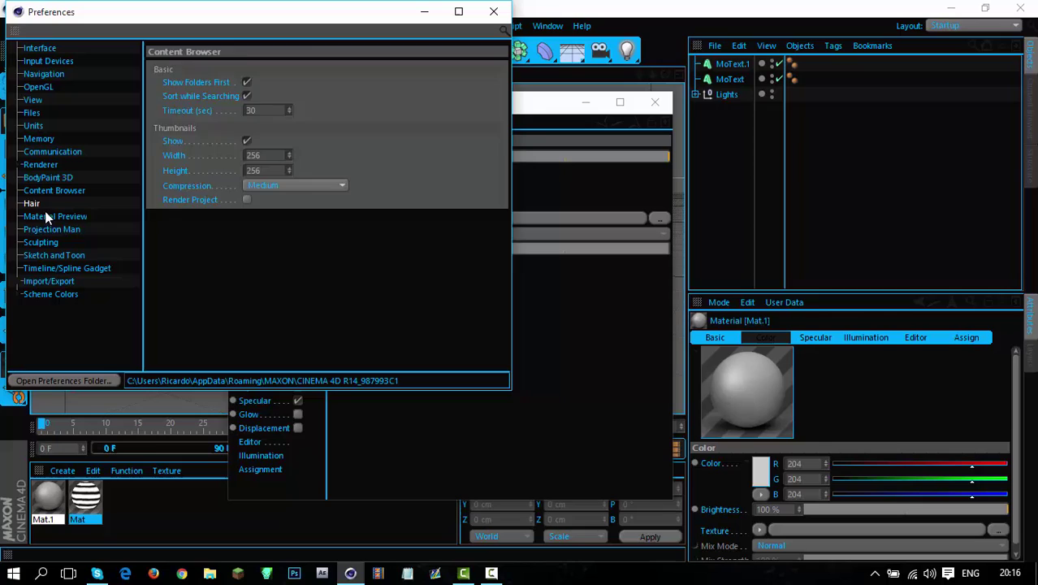
pyautogui.click(52, 216)
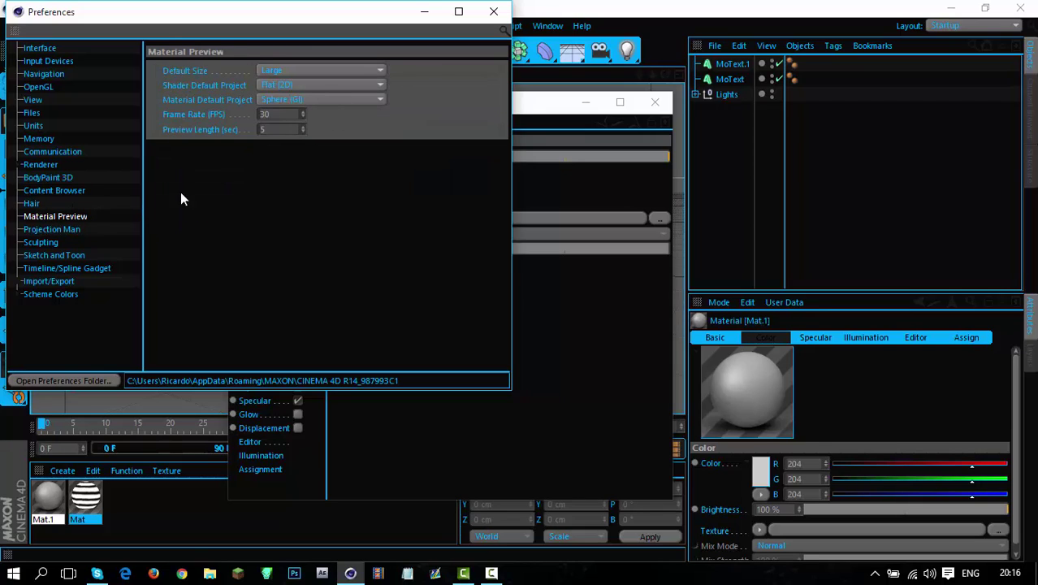
pyautogui.click(288, 100)
pyautogui.click(328, 424)
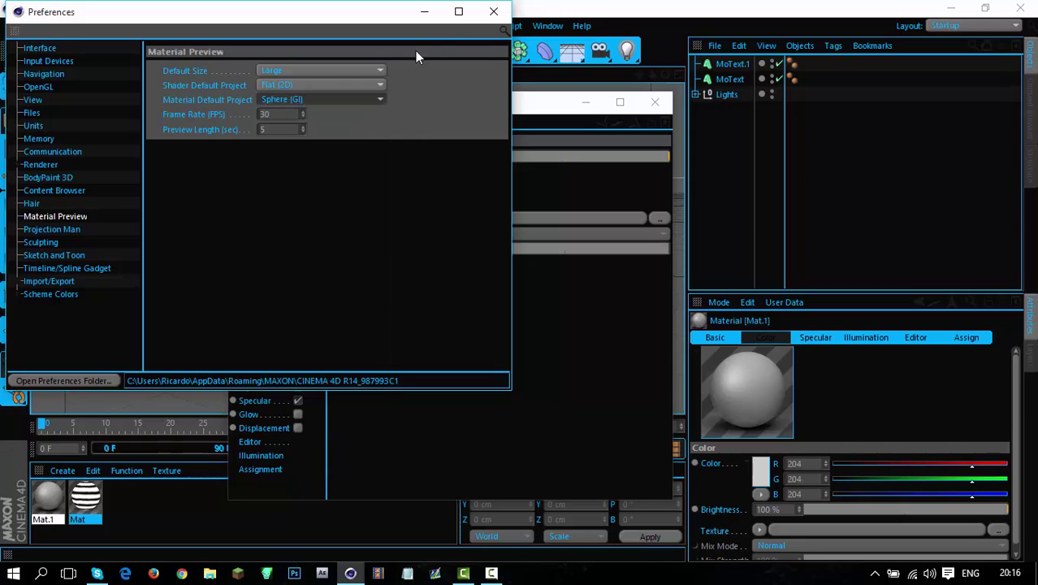
pyautogui.click(493, 11)
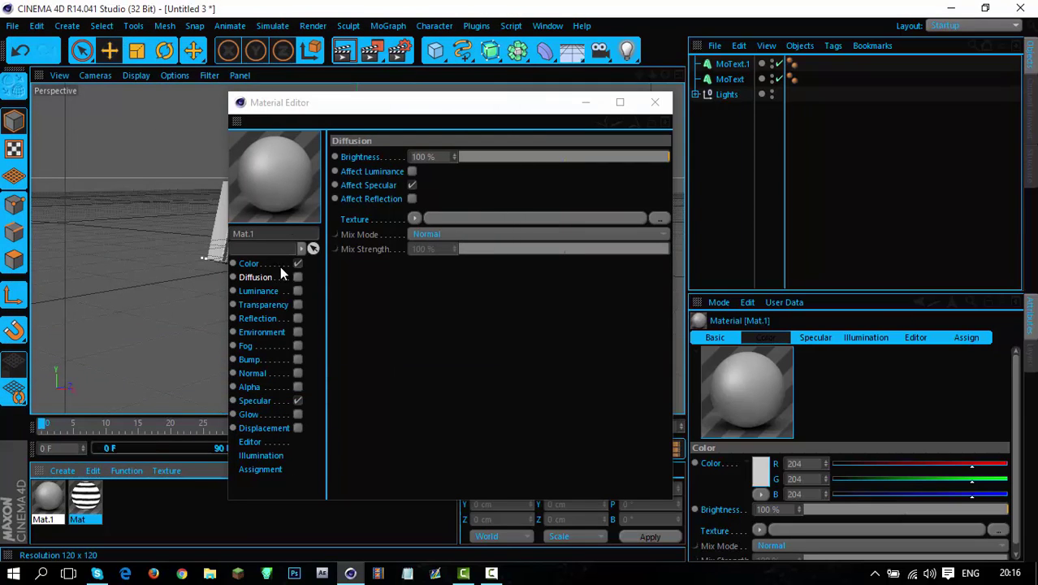
# Enable the Diffusion, Reflection and Bump channels on Mat.1.
pyautogui.click(254, 265)
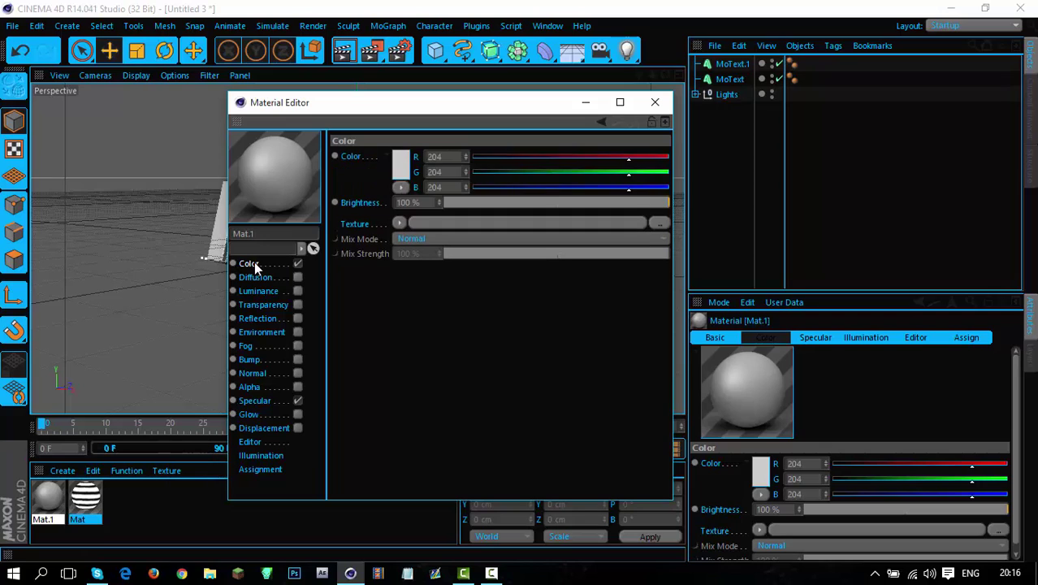
pyautogui.click(297, 277)
pyautogui.click(297, 318)
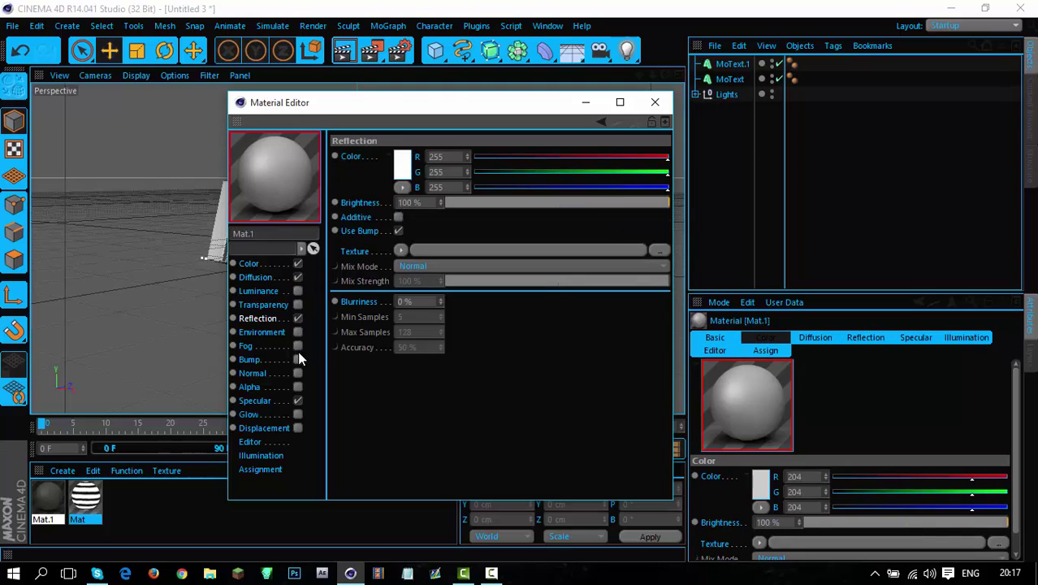
pyautogui.click(297, 359)
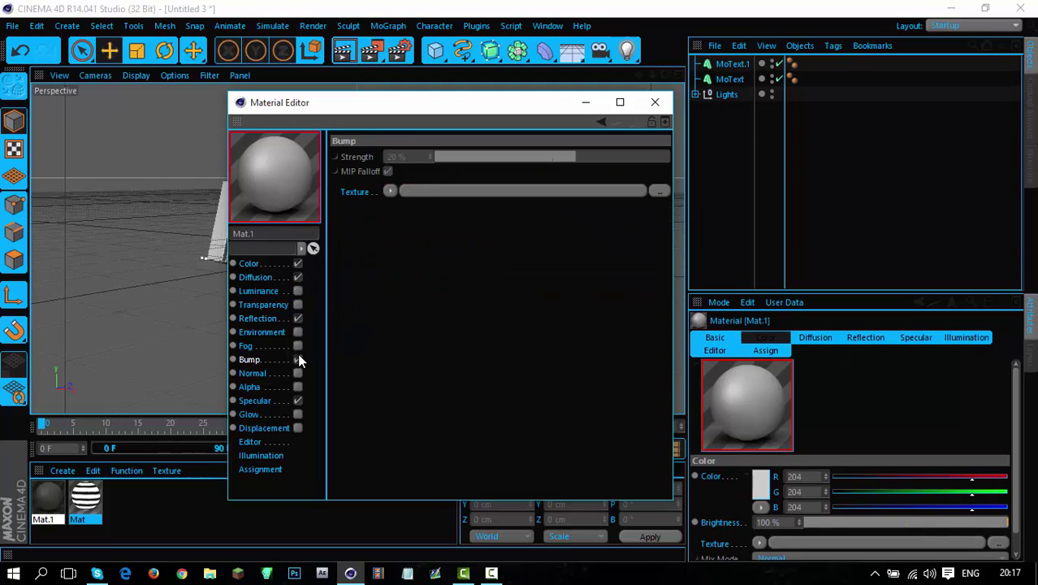
# Set Mat.1's colour to grey 123/123/123.
pyautogui.click(250, 267)
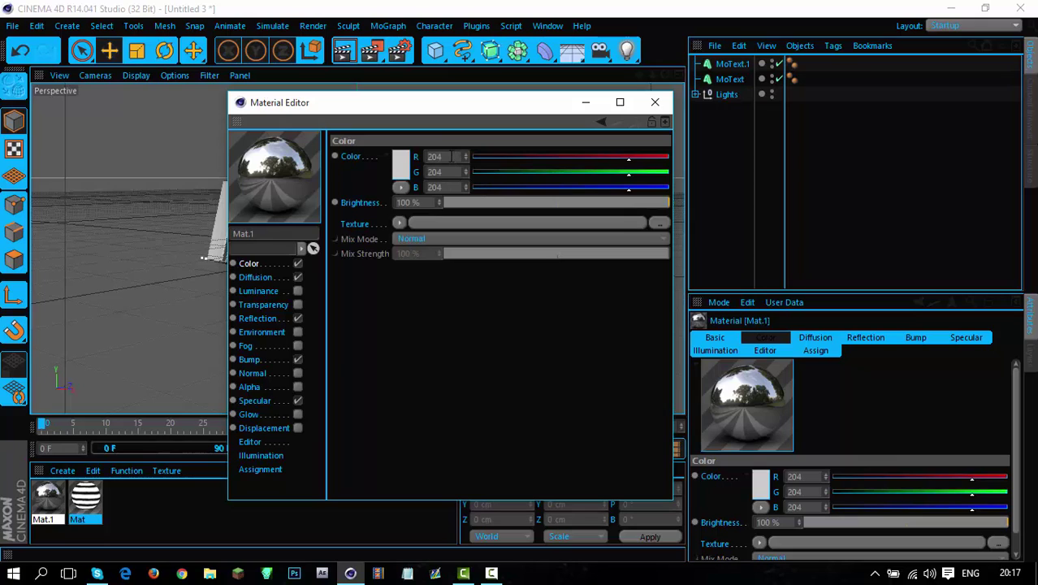
pyautogui.moveTo(451, 156); pyautogui.dragTo(428, 156)
pyautogui.write('123')
pyautogui.press('Tab')
pyautogui.write('123')
pyautogui.press('Tab')
pyautogui.write('123')
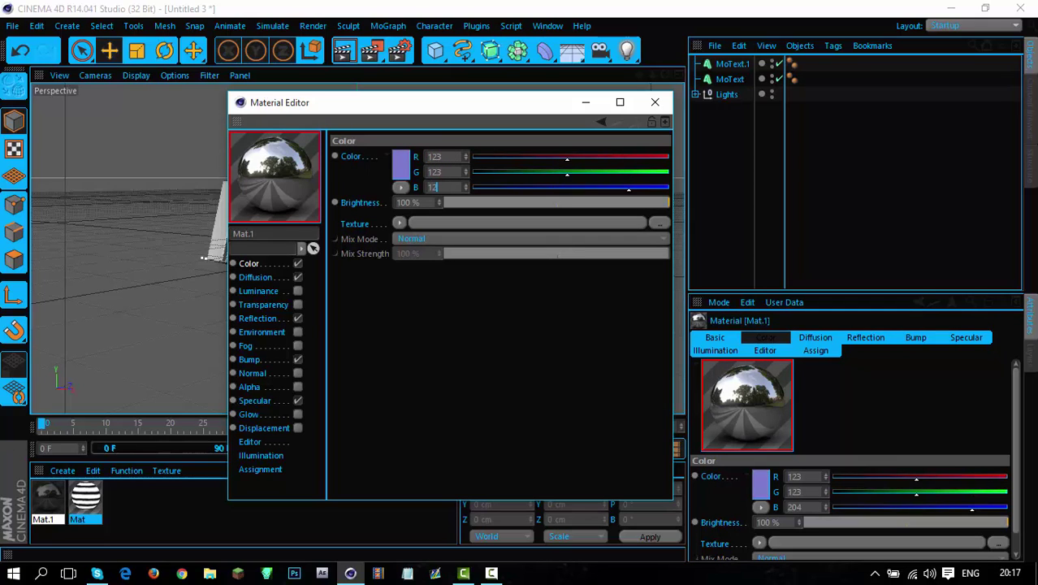
# Lower the diffusion brightness to 85%.
pyautogui.click(264, 277)
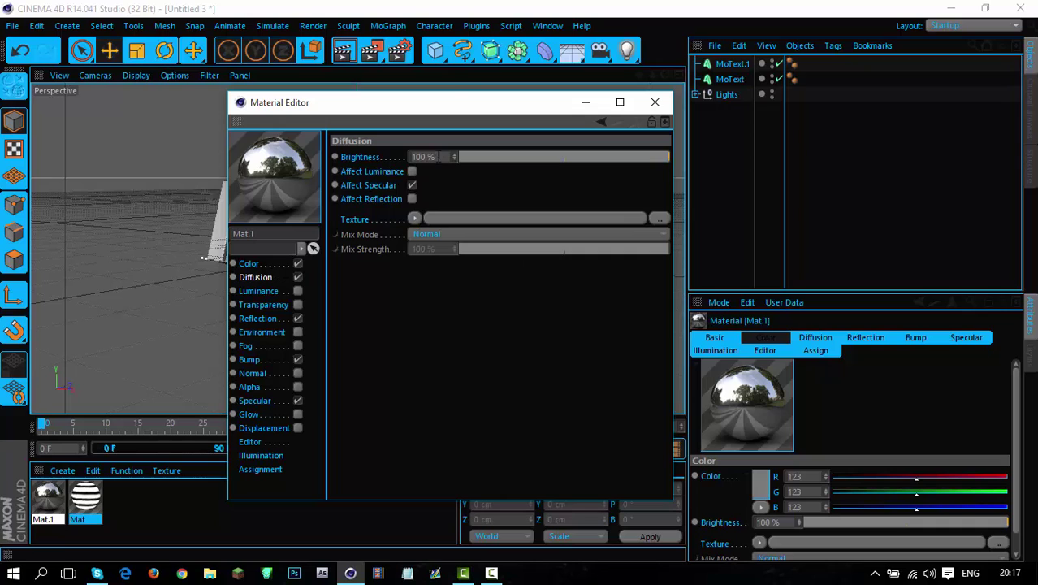
pyautogui.doubleClick(430, 156)
pyautogui.write('85')
pyautogui.press('Return')
# Load a Noise texture into Diffusion and give it a dark grey second colour.
pyautogui.click(415, 219)
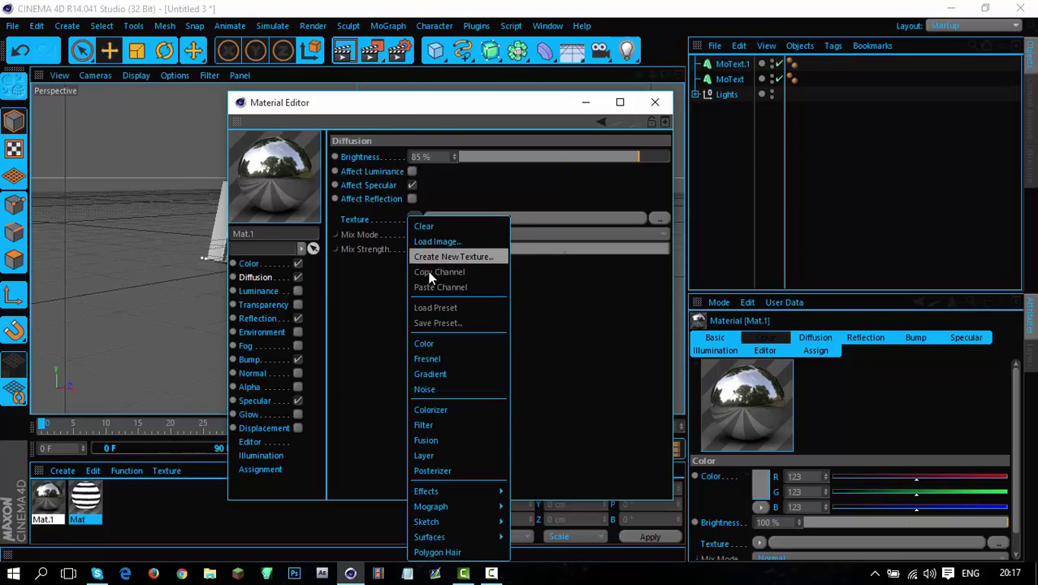
pyautogui.click(447, 390)
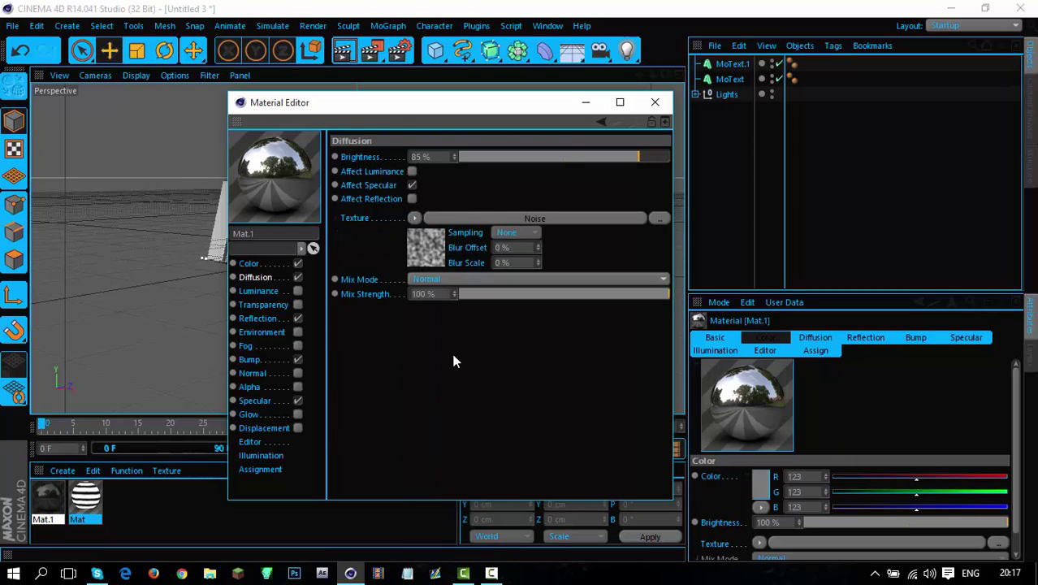
pyautogui.click(425, 244)
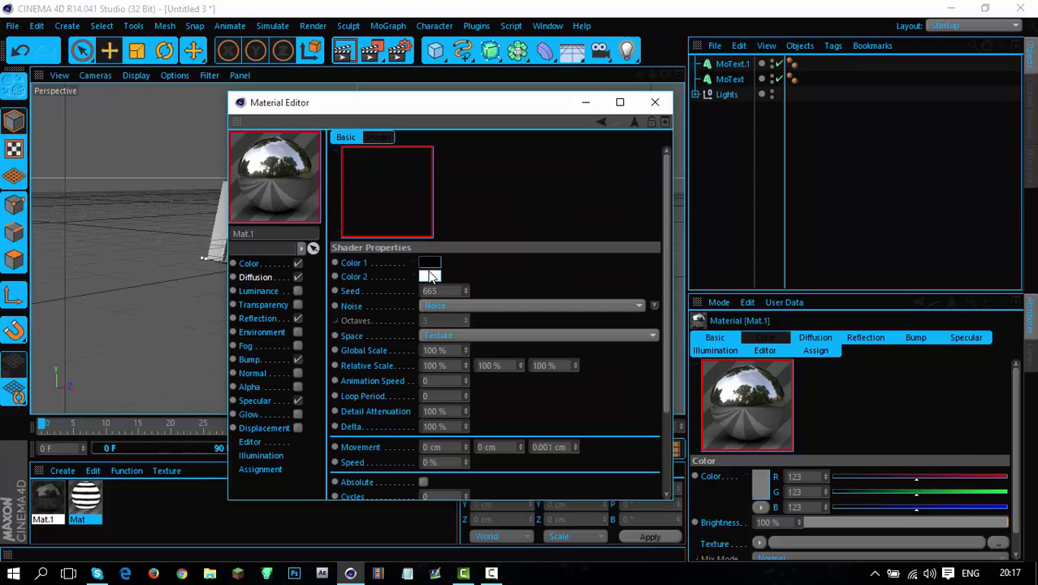
pyautogui.click(432, 279)
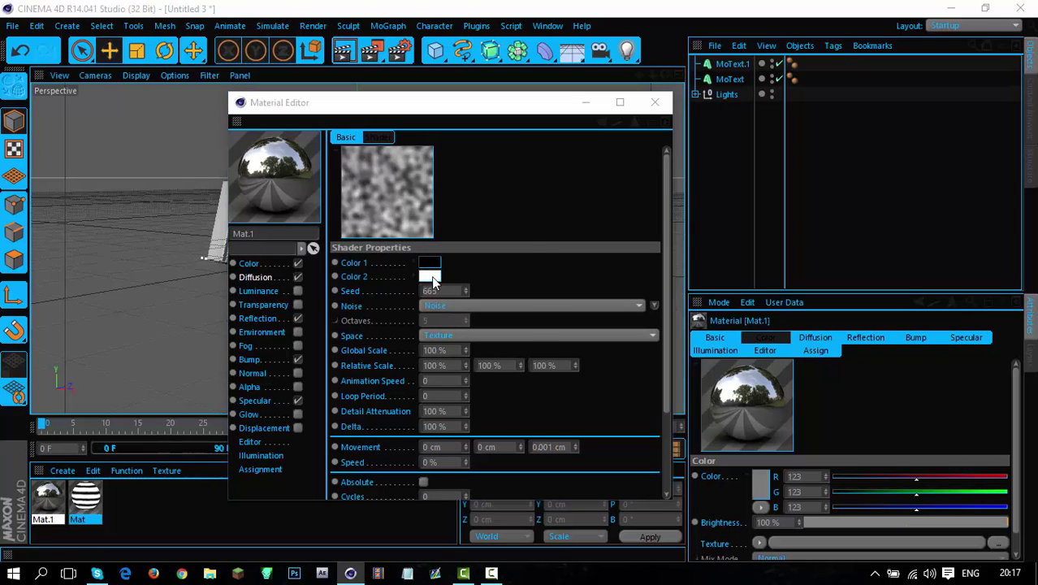
pyautogui.moveTo(376, 280); pyautogui.dragTo(330, 276)
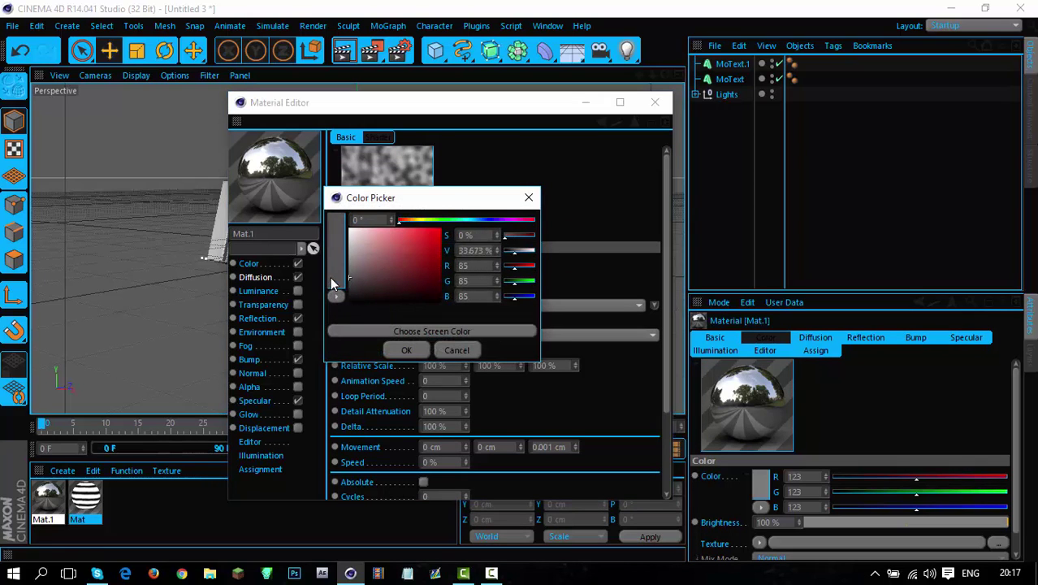
pyautogui.click(403, 347)
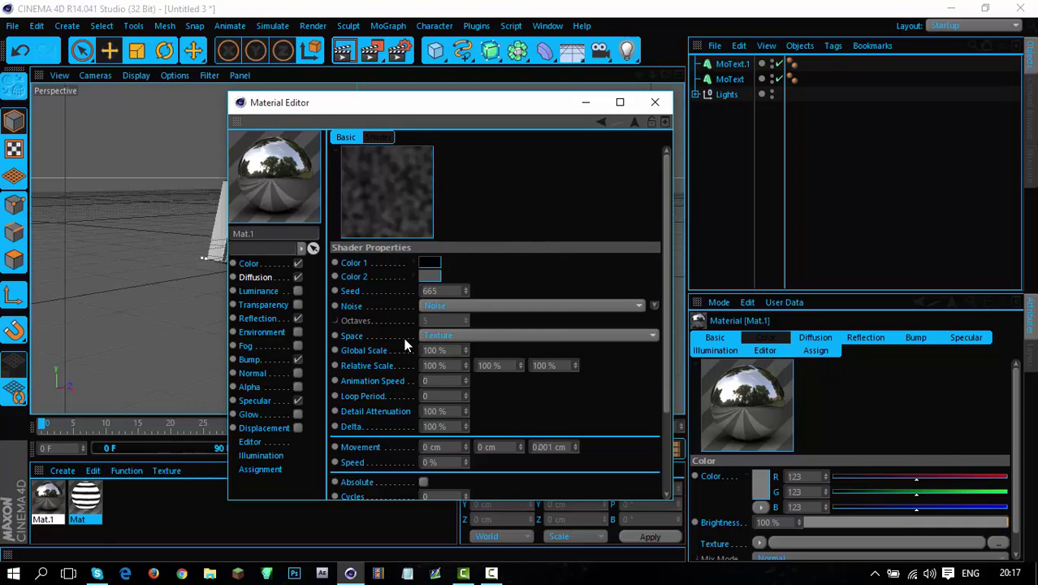
# Set the noise type to Wavy Turbulence with 300% global scale.
pyautogui.click(464, 308)
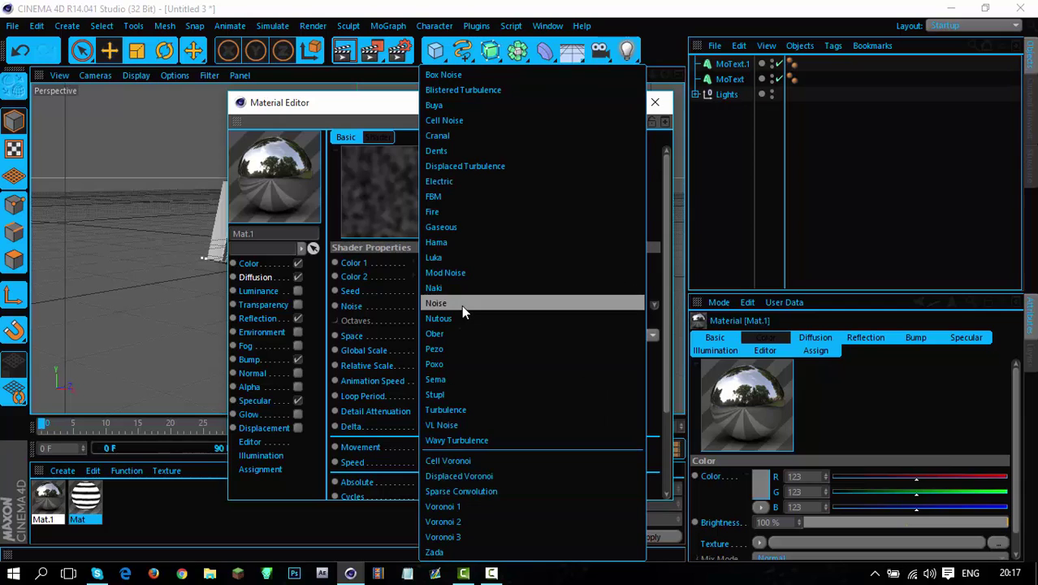
pyautogui.click(474, 445)
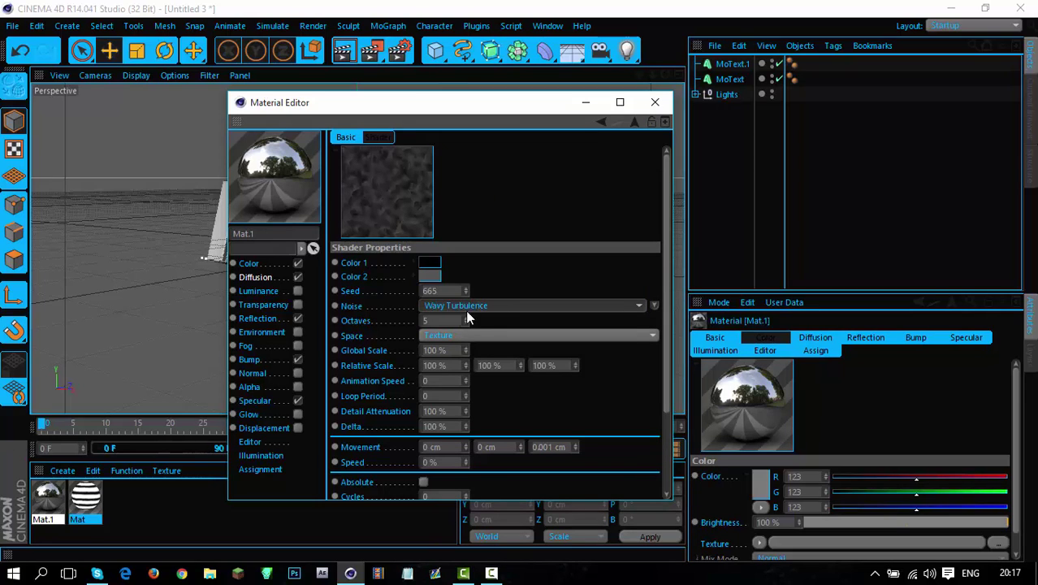
pyautogui.click(455, 350)
pyautogui.write('350')
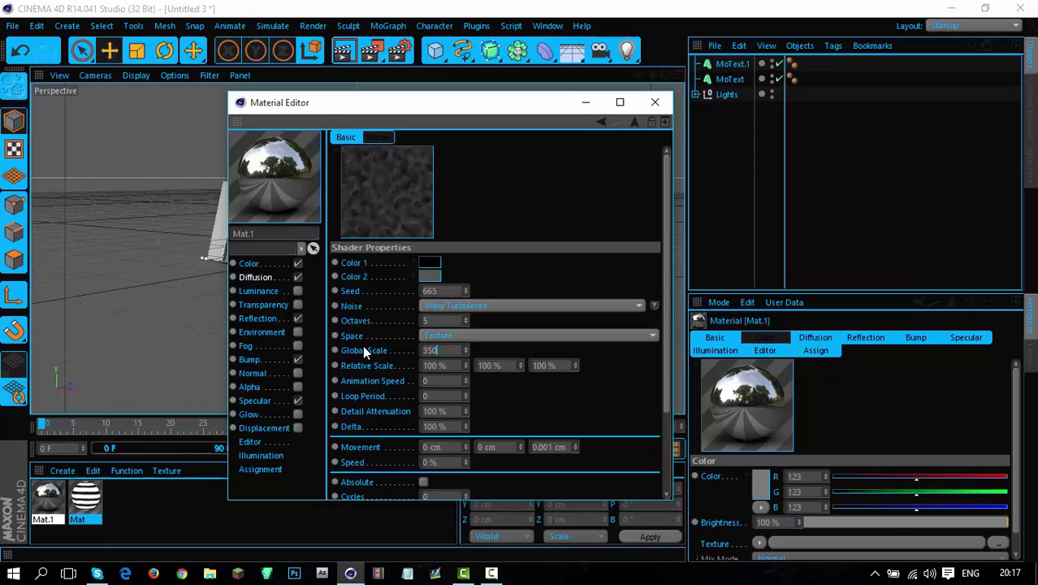
pyautogui.press('Return')
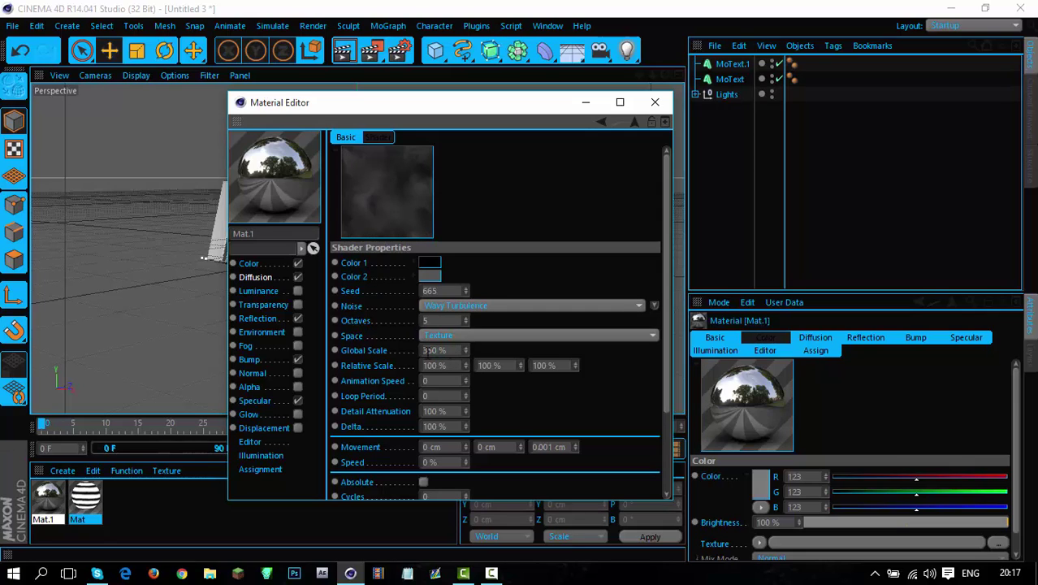
pyautogui.write('300')
pyautogui.press('Return')
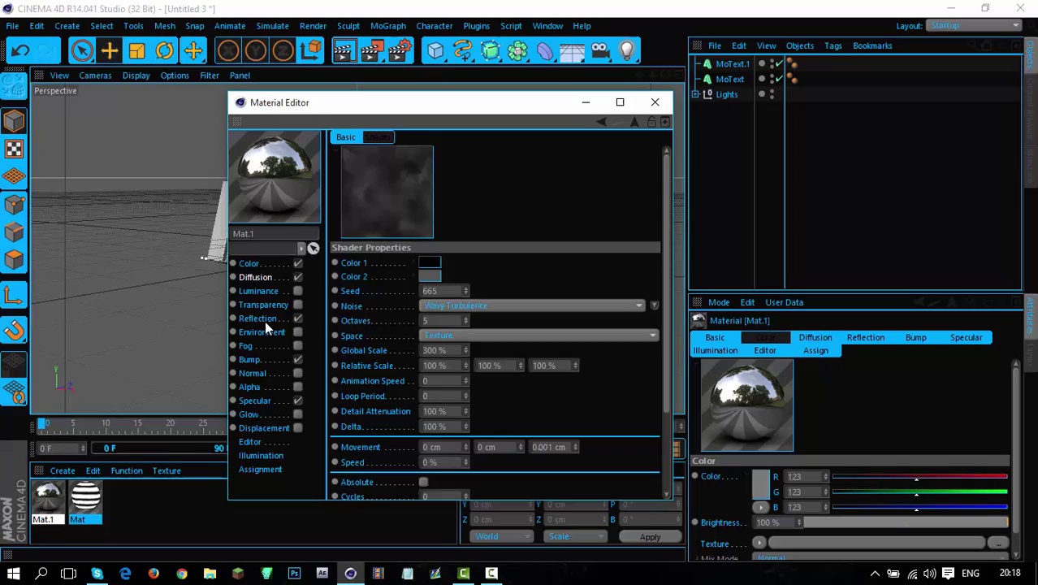
# Enter 123 for red, green and blue in the Reflection colour.
pyautogui.click(260, 319)
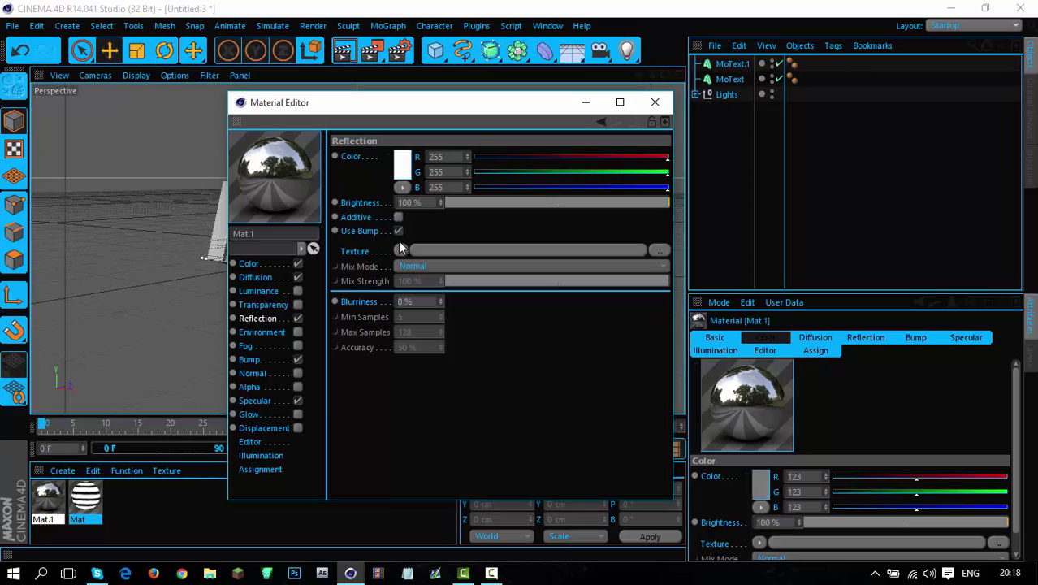
pyautogui.doubleClick(436, 156)
pyautogui.write('123')
pyautogui.press('Return')
pyautogui.press('Tab')
pyautogui.write('123')
pyautogui.press('Return')
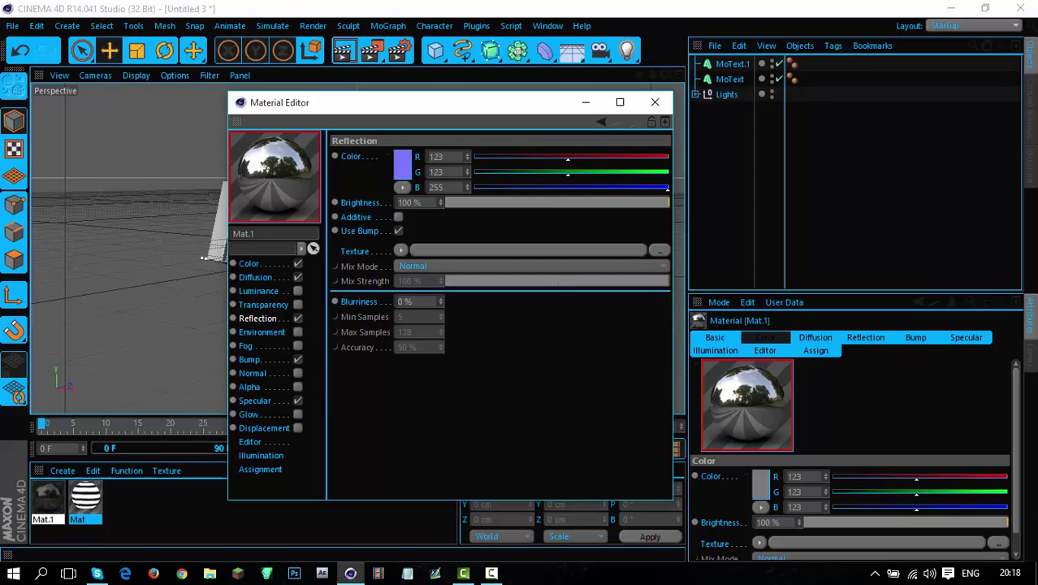
pyautogui.press('Tab')
pyautogui.write('123')
pyautogui.press('Return')
pyautogui.doubleClick(435, 171)
pyautogui.press('Return')
pyautogui.click(401, 250)
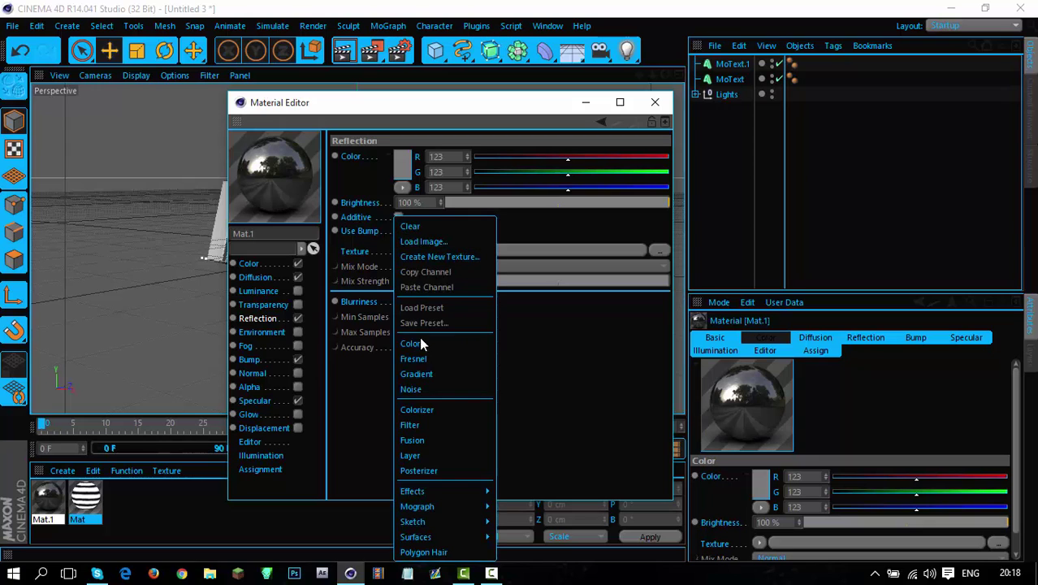
# Load iron_texture637.jpg from the desktop as the reflection texture image.
pyautogui.click(455, 241)
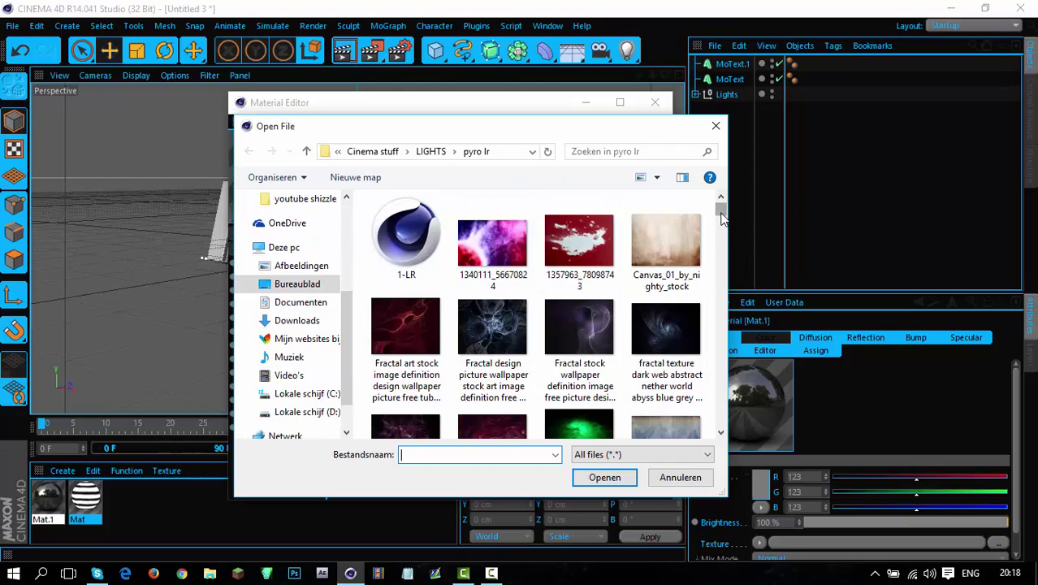
pyautogui.scroll(-3, 721, 218)
pyautogui.click(296, 286)
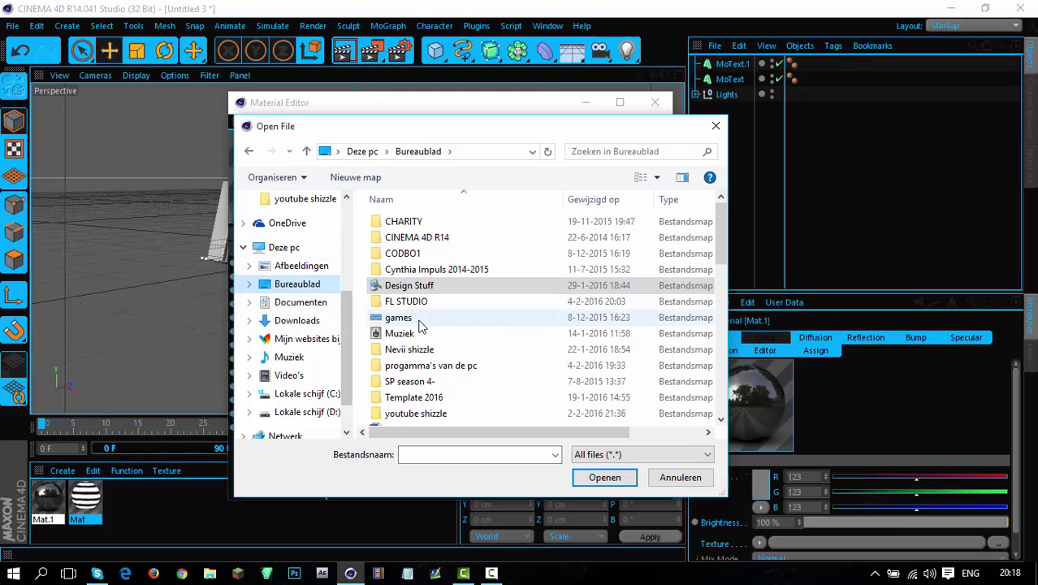
pyautogui.scroll(-1, 428, 339)
pyautogui.scroll(-1, 459, 364)
pyautogui.scroll(-10, 460, 369)
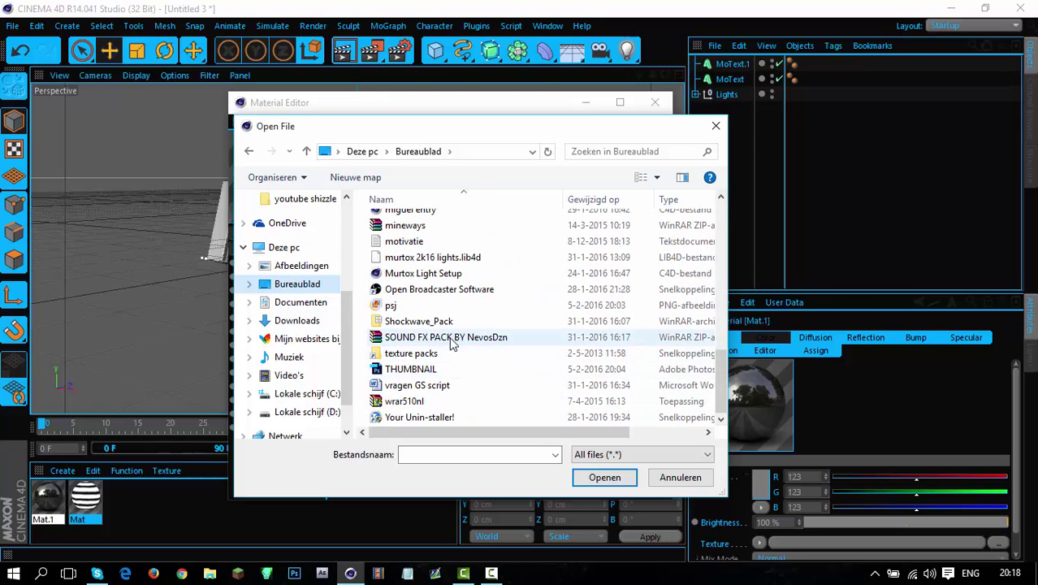
pyautogui.scroll(10, 467, 362)
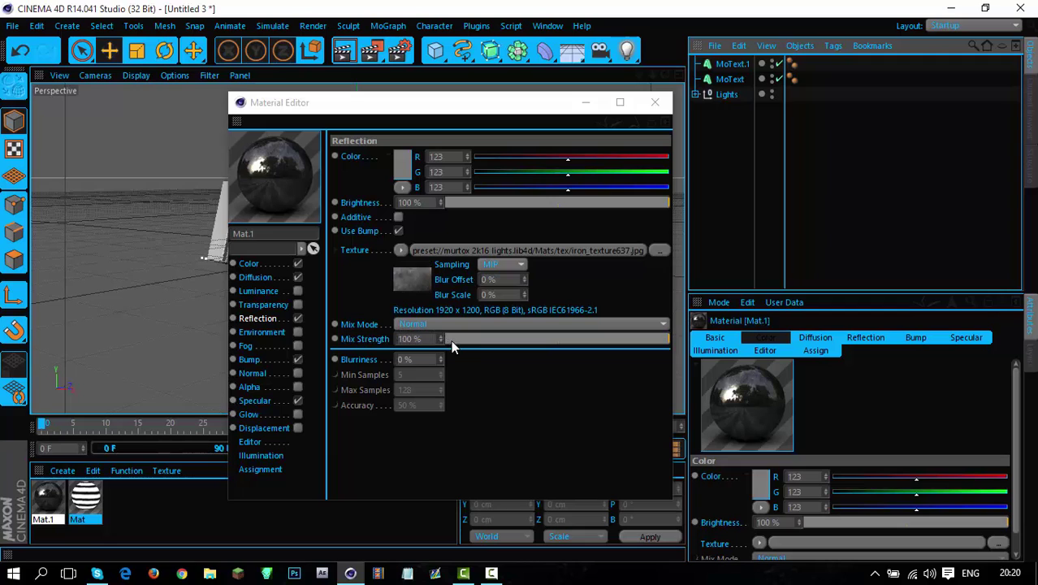
# Lower the reflection texture's mix strength to 75%.
pyautogui.doubleClick(414, 339)
pyautogui.write('75')
pyautogui.press('Return')
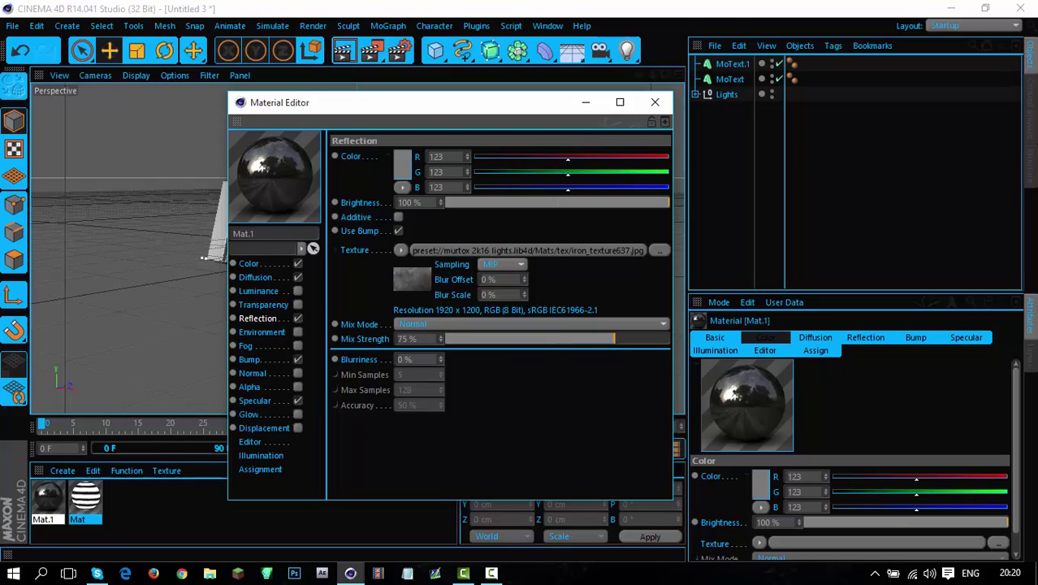
# Give Mat.1's Bump channel a Noise texture at 17% strength.
pyautogui.click(254, 362)
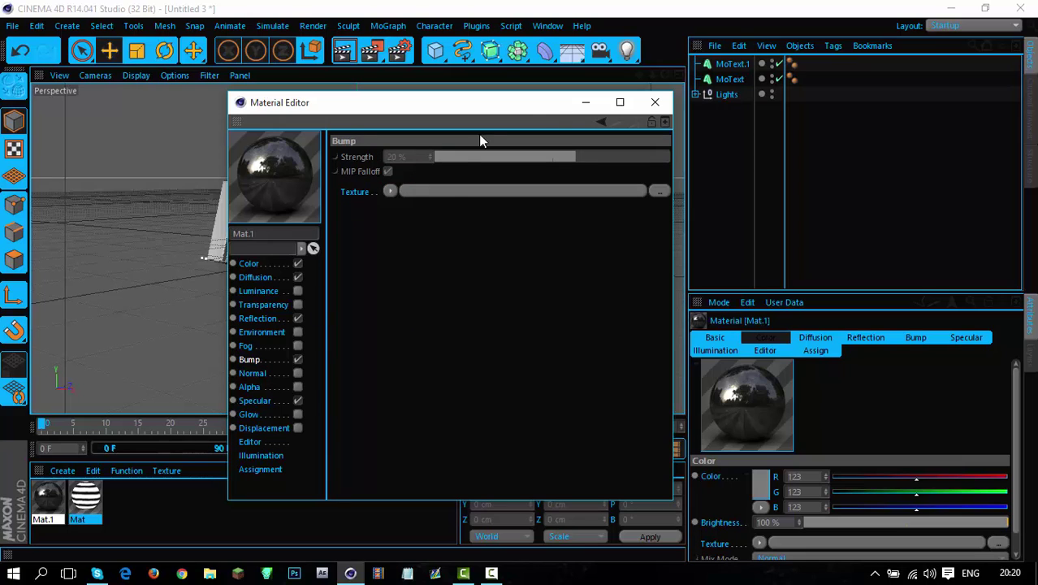
pyautogui.click(273, 278)
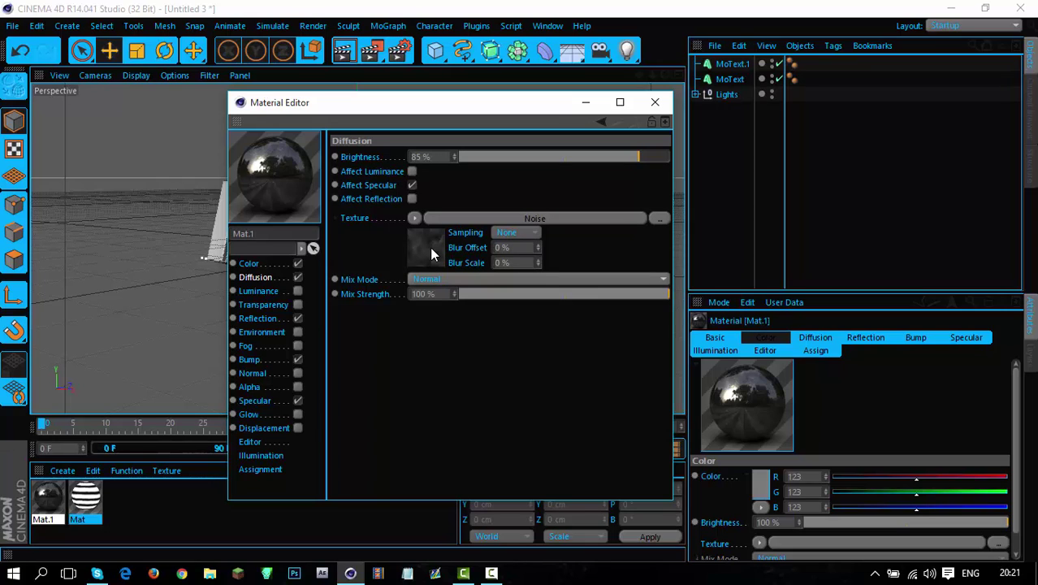
pyautogui.click(258, 359)
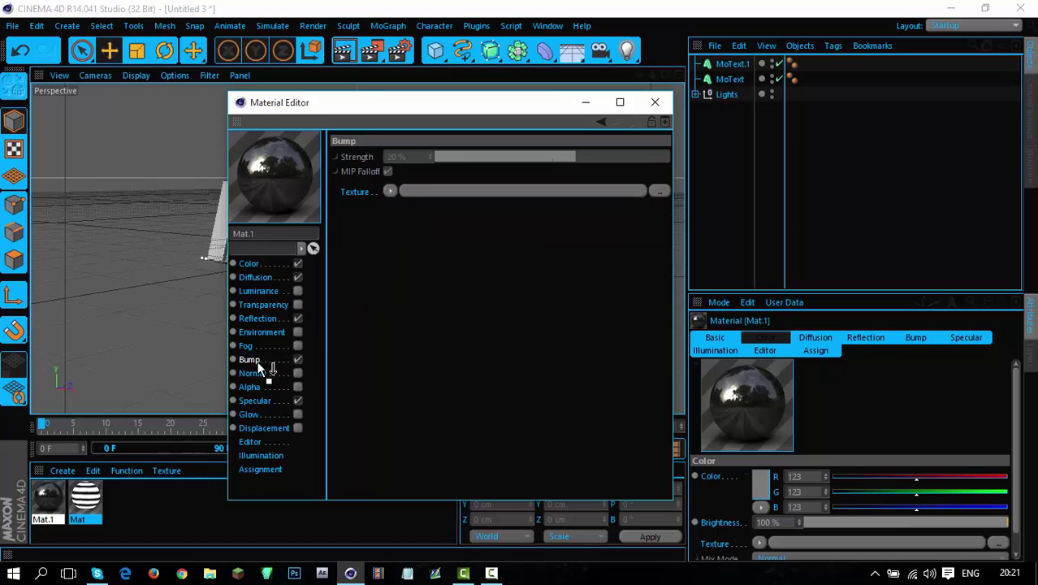
pyautogui.click(390, 192)
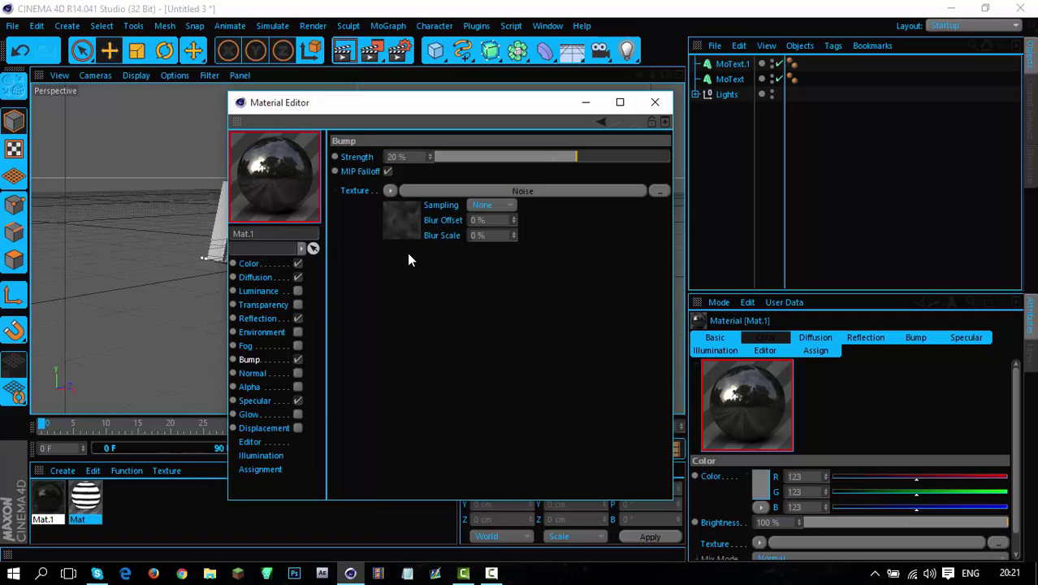
pyautogui.doubleClick(406, 156)
pyautogui.write('17')
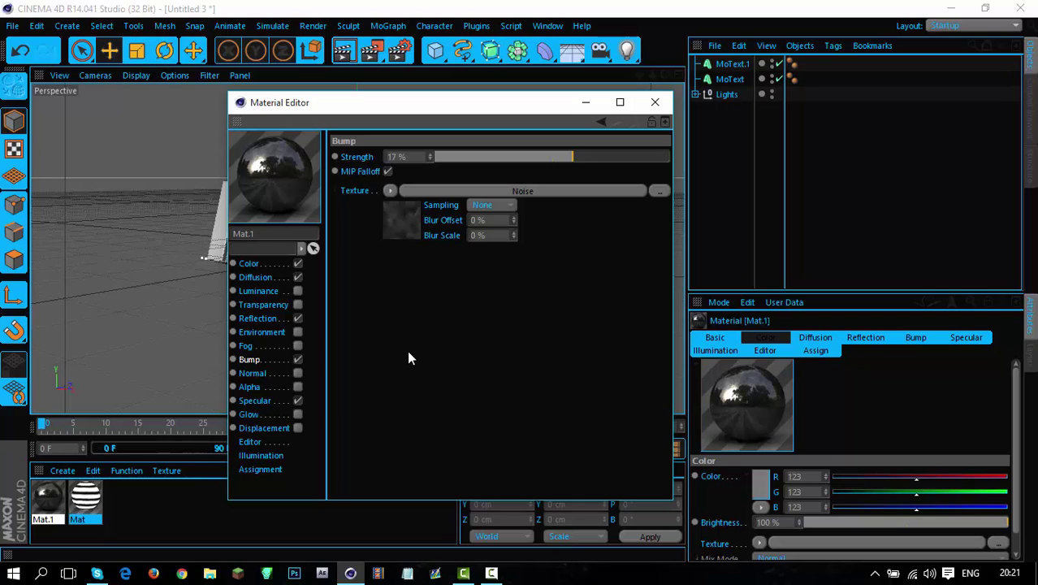
# Set Mat.1's specular width to 56%, height to 35% and inner width to 8%.
pyautogui.click(257, 401)
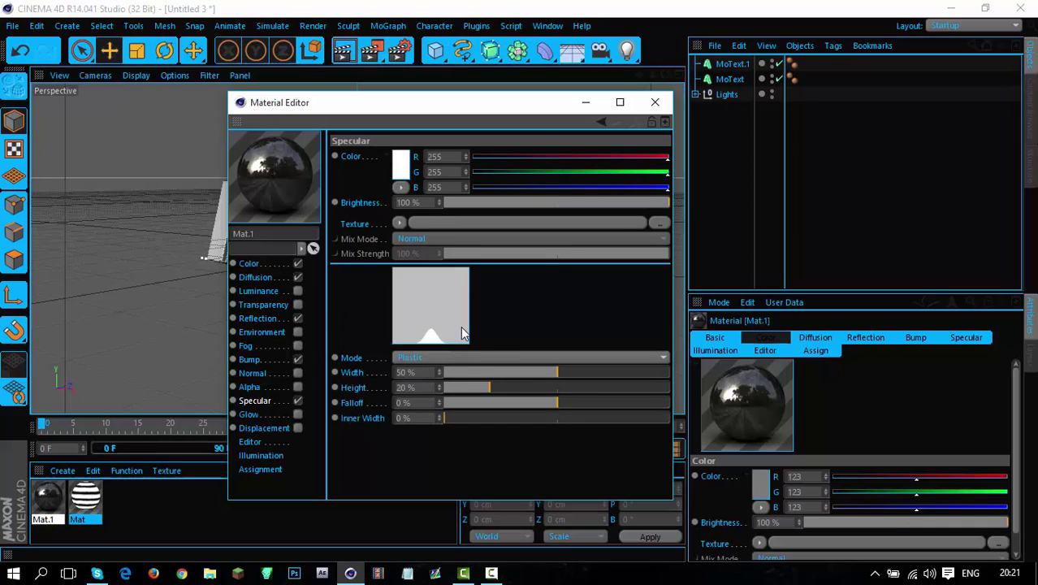
pyautogui.click(421, 373)
pyautogui.write('56')
pyautogui.press('Tab')
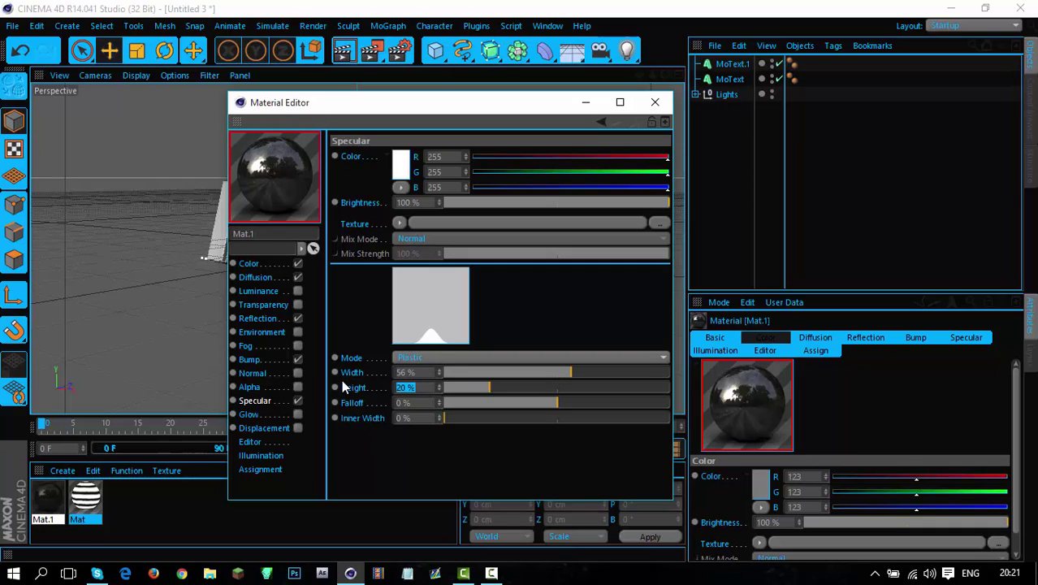
pyautogui.write('35')
pyautogui.press('Return')
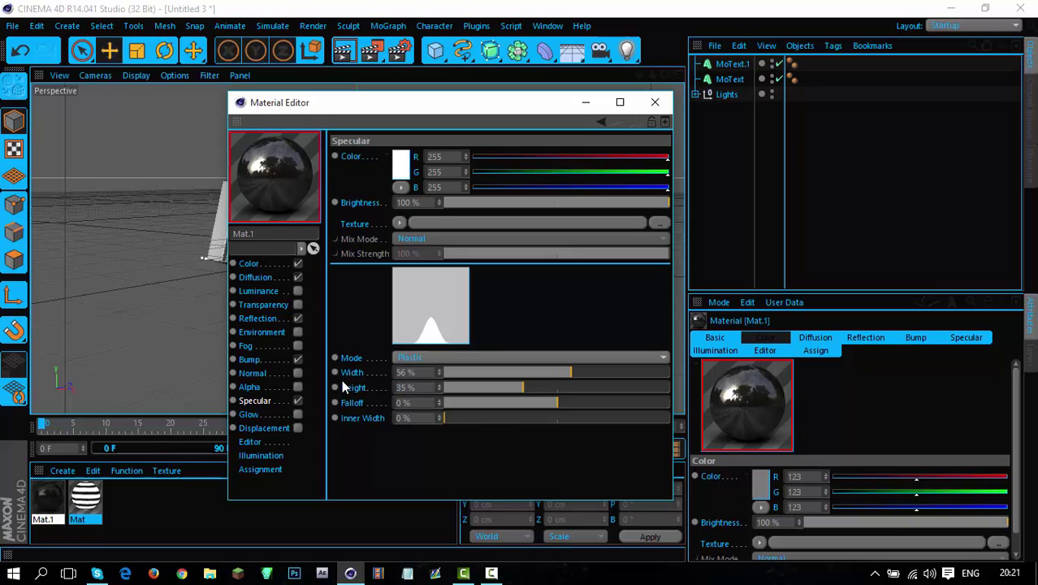
pyautogui.press('Tab')
pyautogui.press('Tab')
pyautogui.write('8')
pyautogui.press('Return')
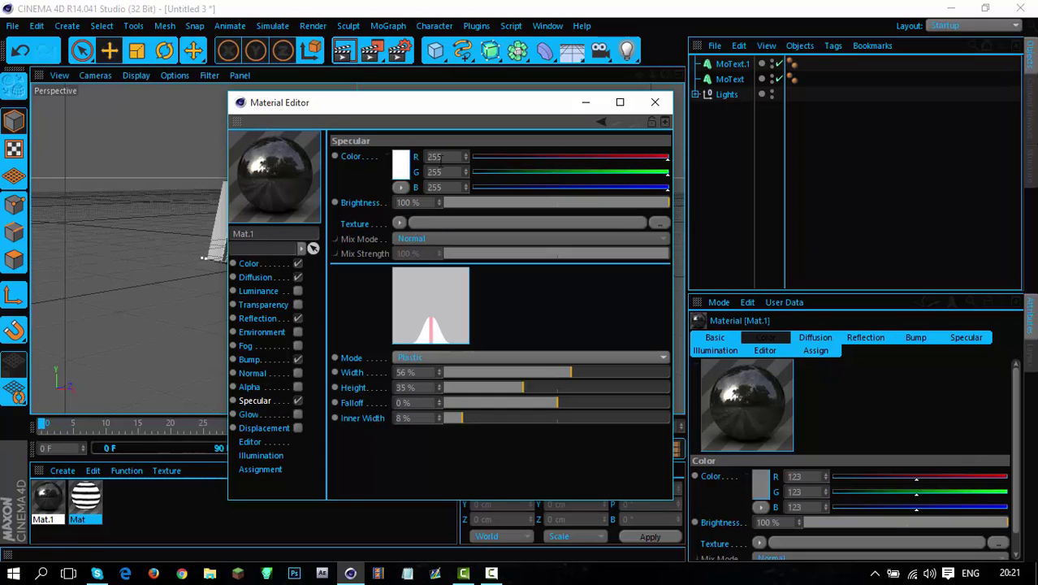
# Make the specular colour grey with R, G and B all at 123.
pyautogui.moveTo(452, 157); pyautogui.dragTo(396, 161)
pyautogui.write('123')
pyautogui.press('Return')
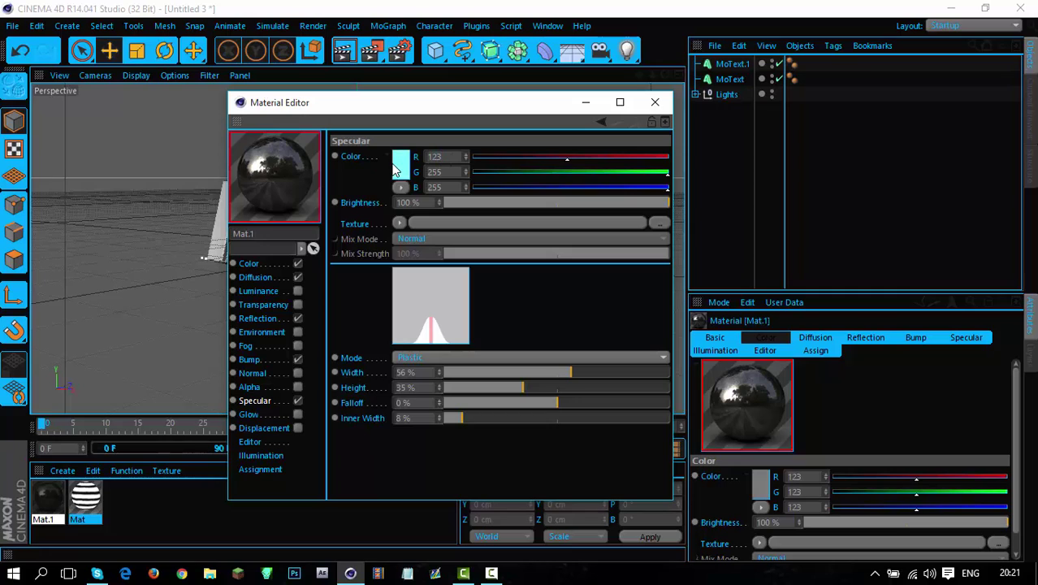
pyautogui.write('123')
pyautogui.press('Tab')
pyautogui.write('123')
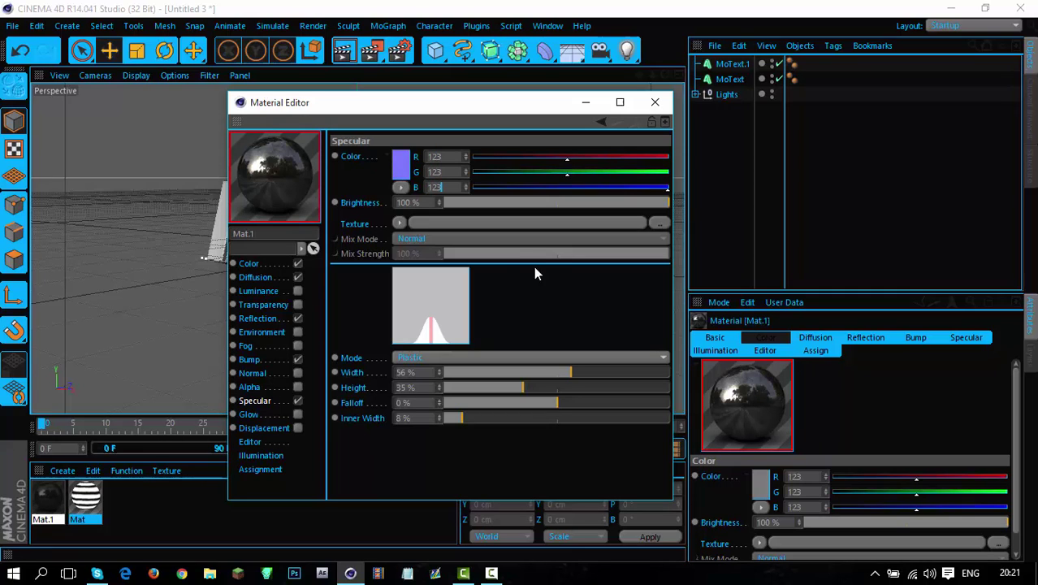
pyautogui.press('Return')
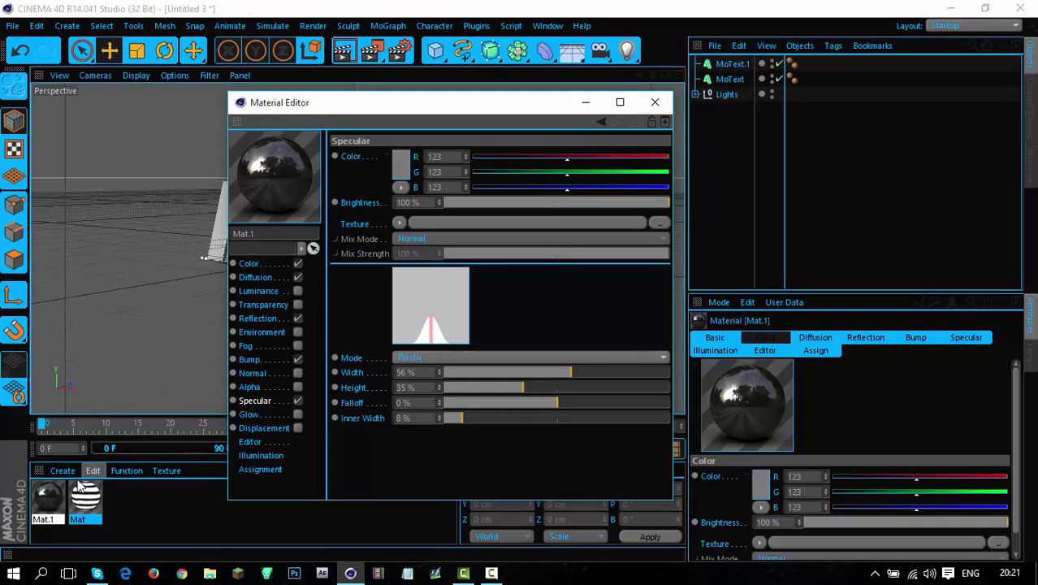
# Rename the material to 'iron'.
pyautogui.doubleClick(271, 230)
pyautogui.write('int')
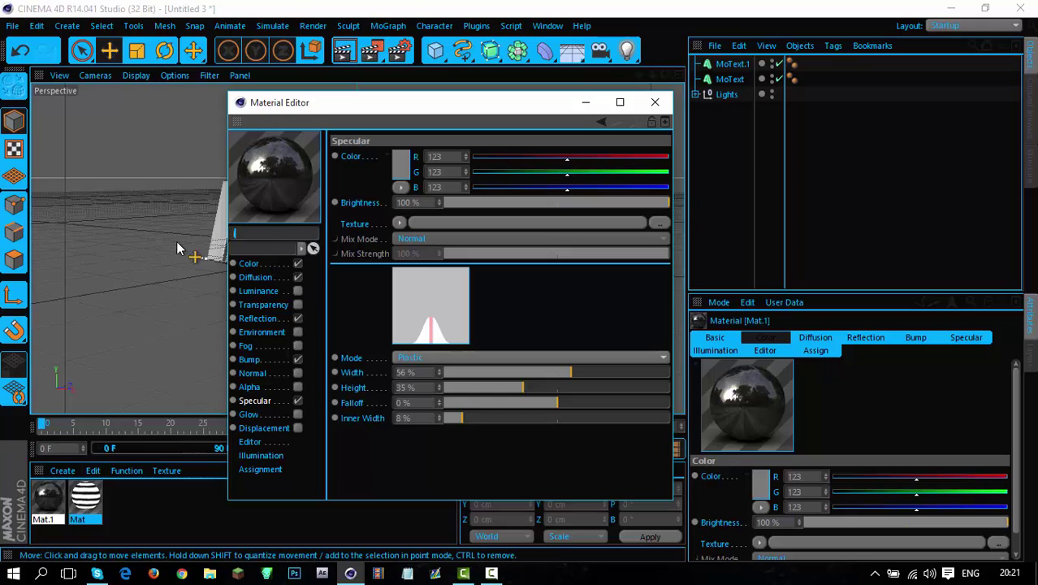
pyautogui.press('BackSpace')
pyautogui.press('BackSpace')
pyautogui.write('ron')
pyautogui.press('Return')
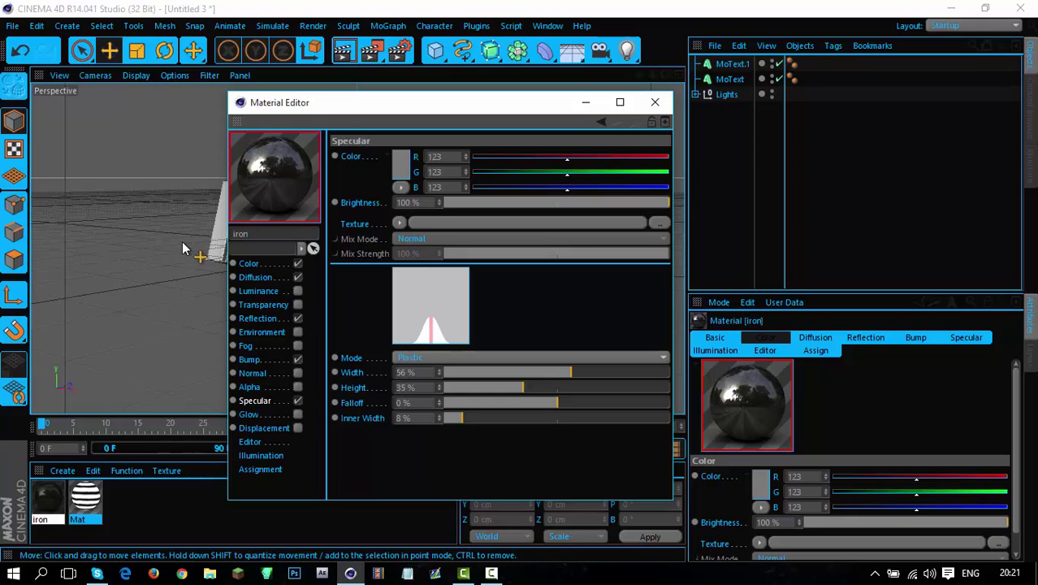
# Duplicate the iron material and give the copy a purple colour with red at 90.
pyautogui.click(50, 502)
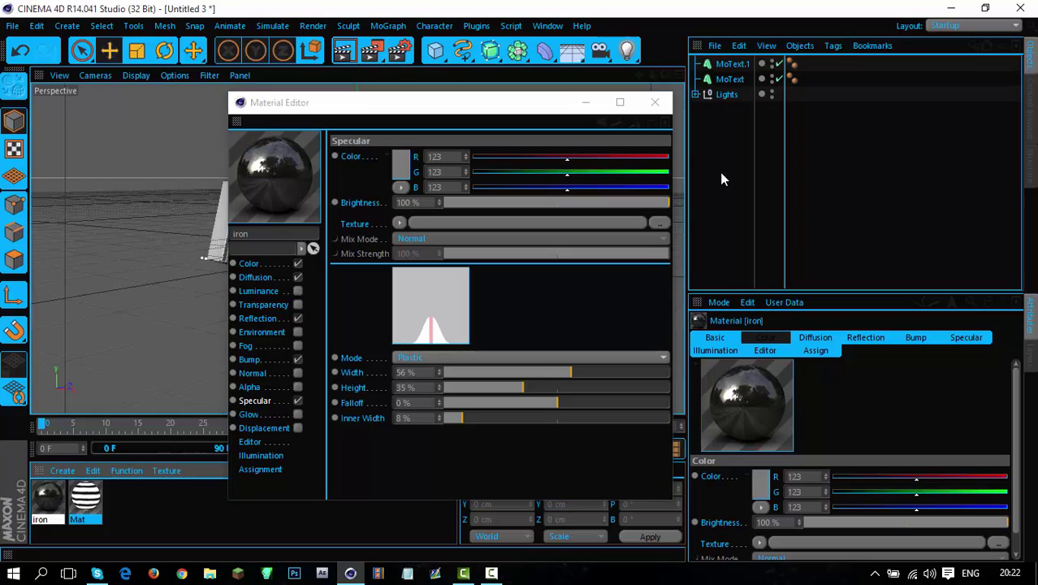
pyautogui.hotkey('ctrl', 'c')
pyautogui.hotkey('ctrl', 'v')
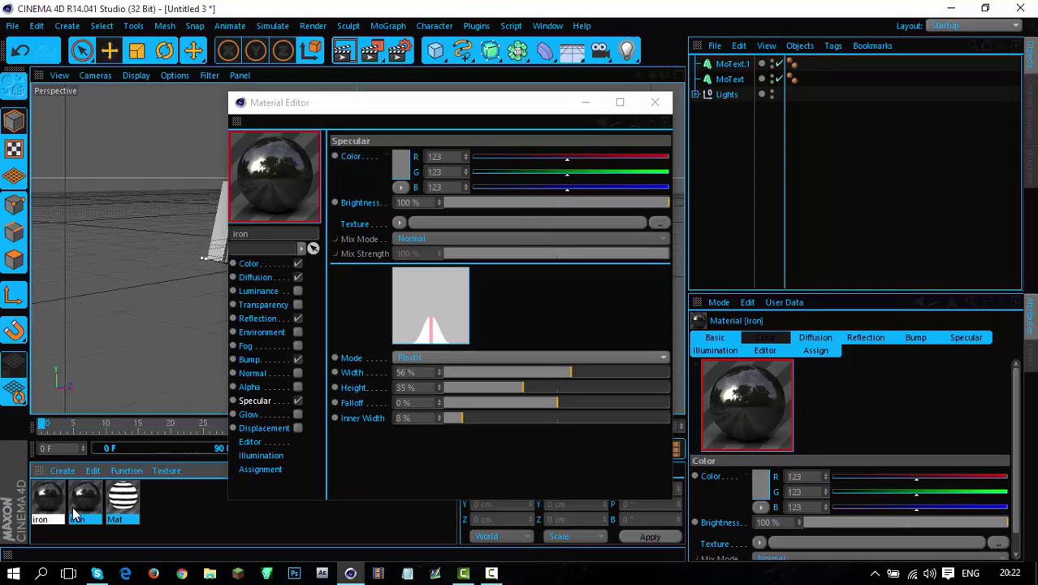
pyautogui.click(251, 264)
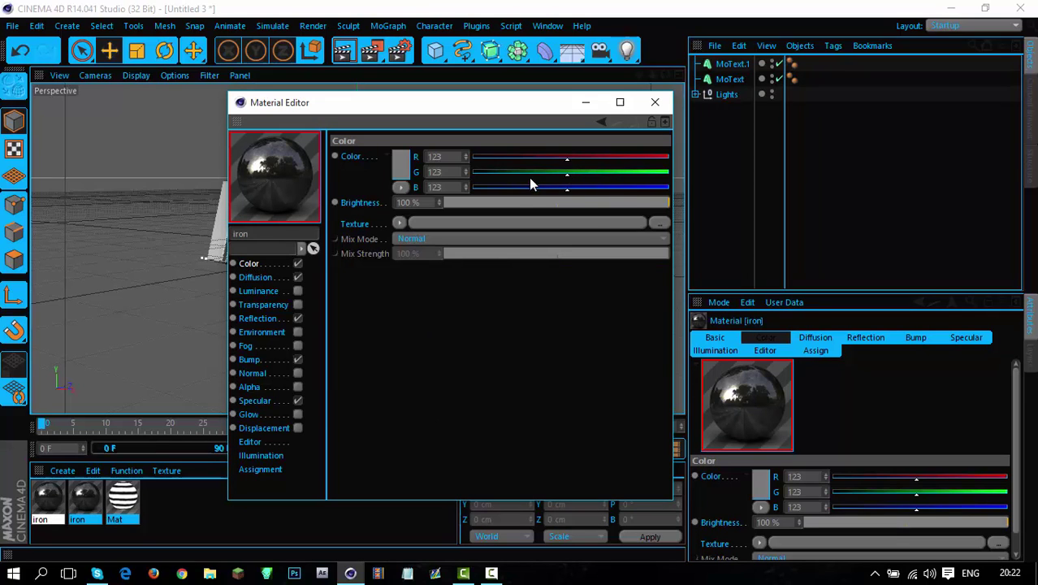
pyautogui.moveTo(500, 188); pyautogui.dragTo(493, 188)
pyautogui.moveTo(603, 189); pyautogui.dragTo(633, 188)
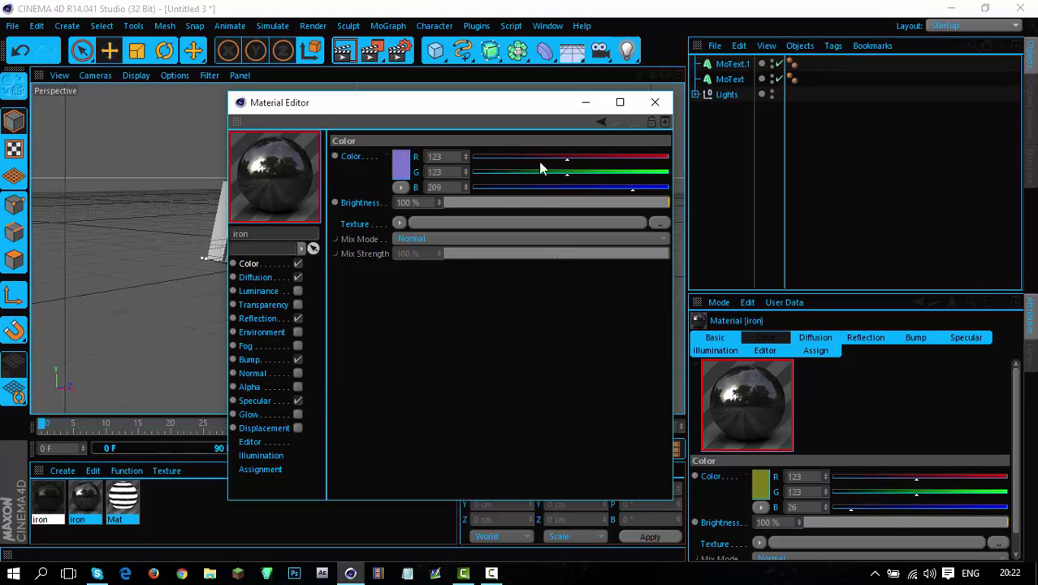
pyautogui.moveTo(503, 157); pyautogui.dragTo(545, 157)
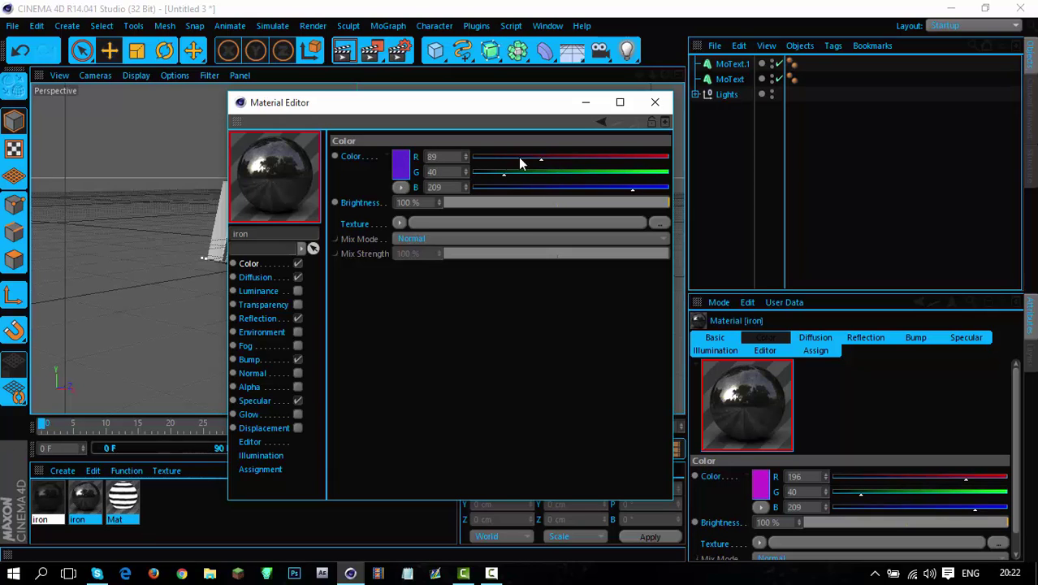
pyautogui.doubleClick(435, 156)
pyautogui.write('90')
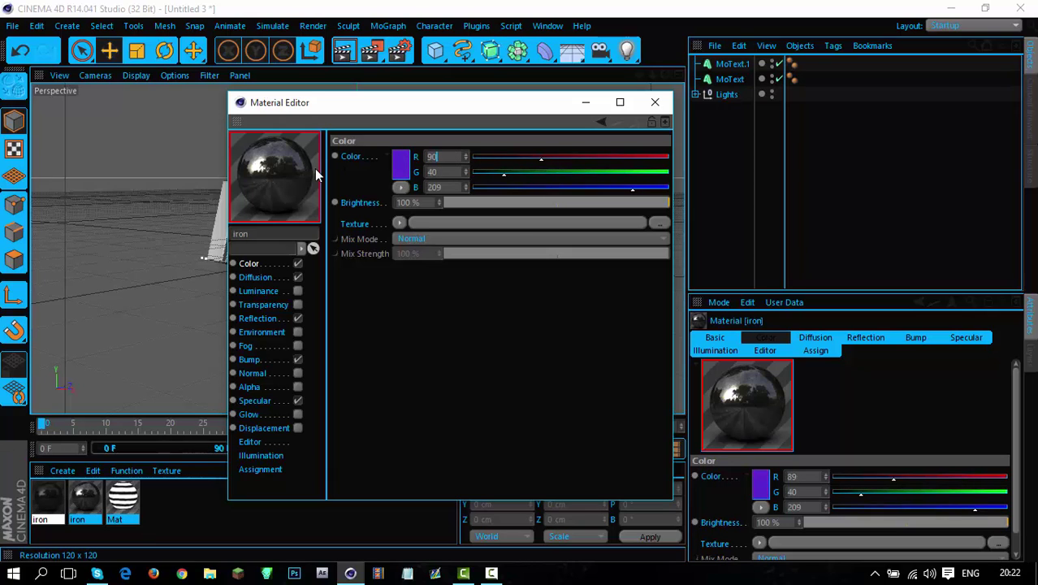
pyautogui.press('Return')
# Apply the purple colour to the specular channel and rename the copy 'purple'.
pyautogui.moveTo(276, 318); pyautogui.dragTo(404, 170)
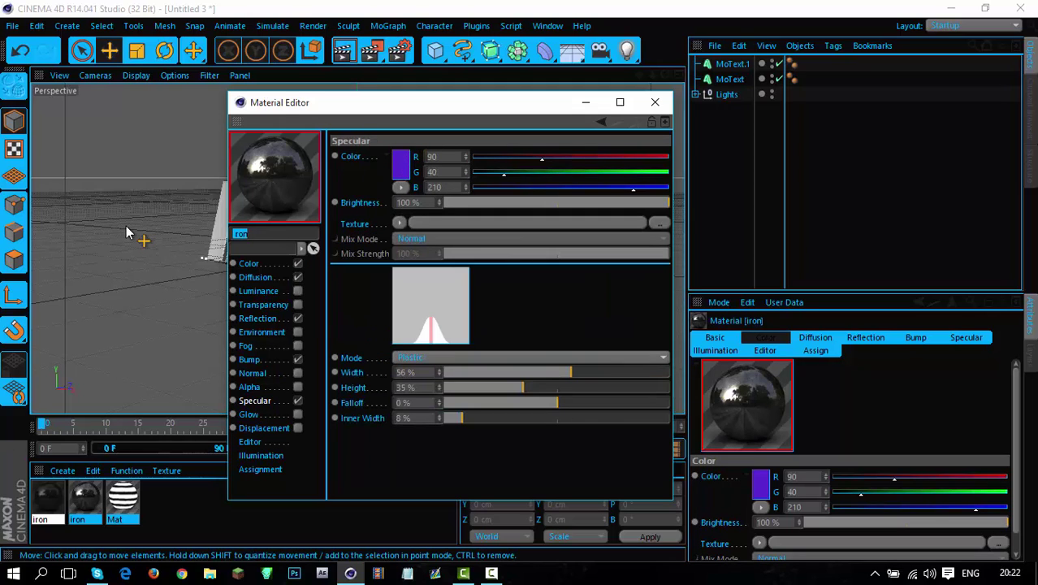
pyautogui.press('BackSpace')
pyautogui.press('BackSpace')
pyautogui.press('BackSpace')
pyautogui.press('BackSpace')
pyautogui.write('purple')
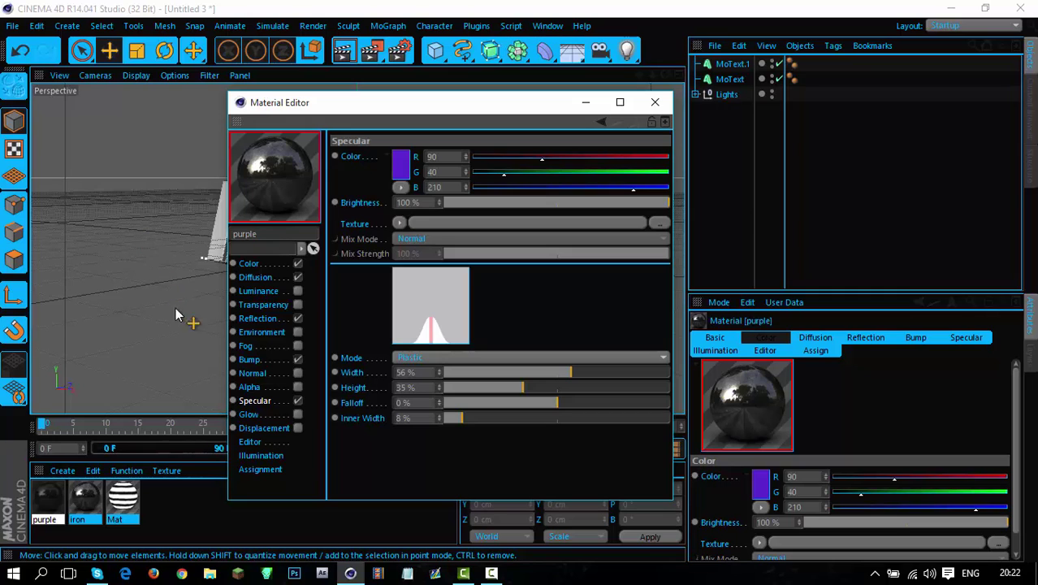
# Load D:\Design Shizzle\Photoshop\backgorunds\374.jpg as the purple material's reflection texture, without copying it.
pyautogui.click(258, 319)
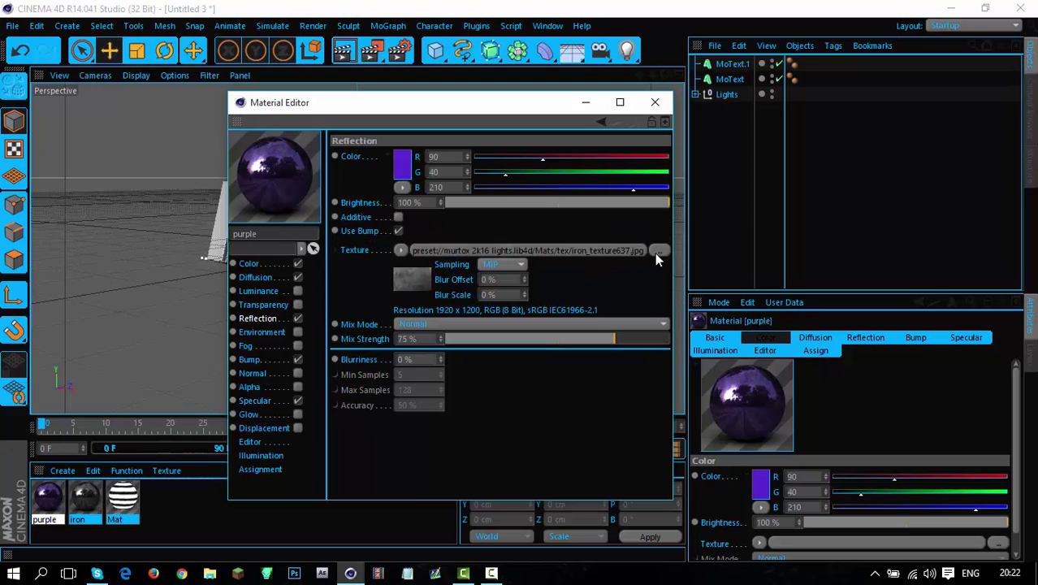
pyautogui.click(658, 252)
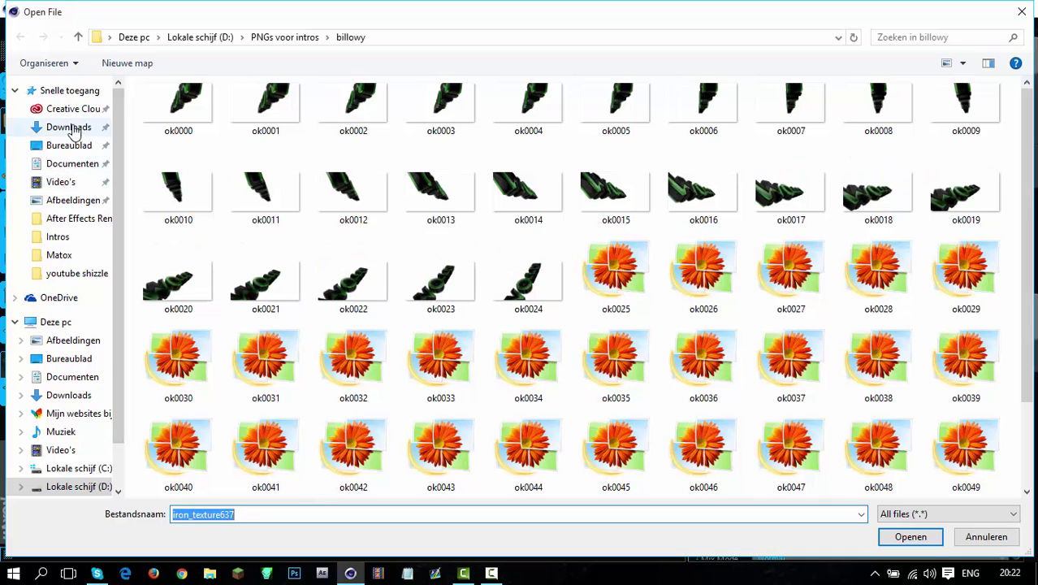
pyautogui.click(72, 344)
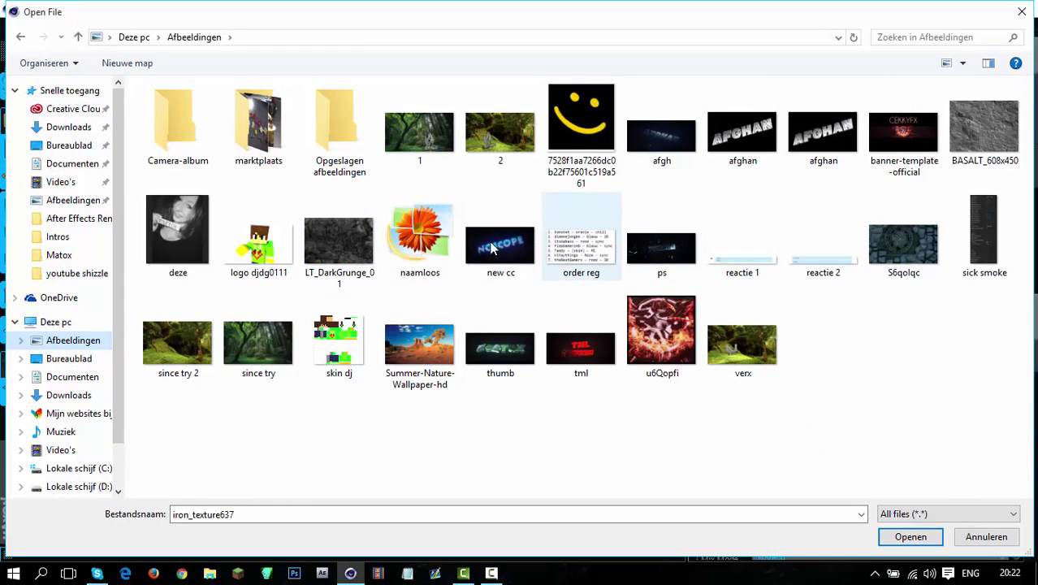
pyautogui.click(79, 487)
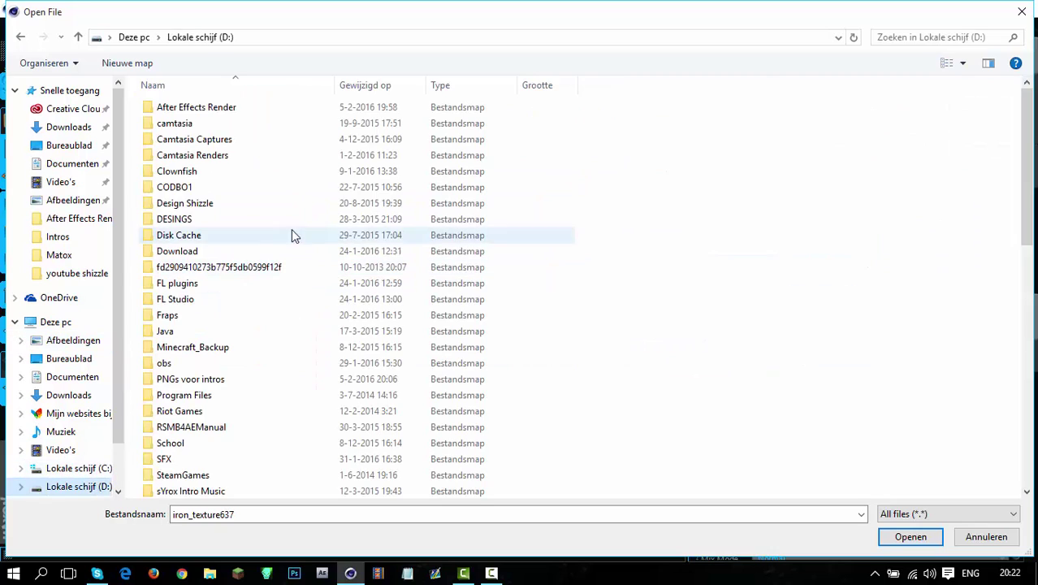
pyautogui.doubleClick(213, 220)
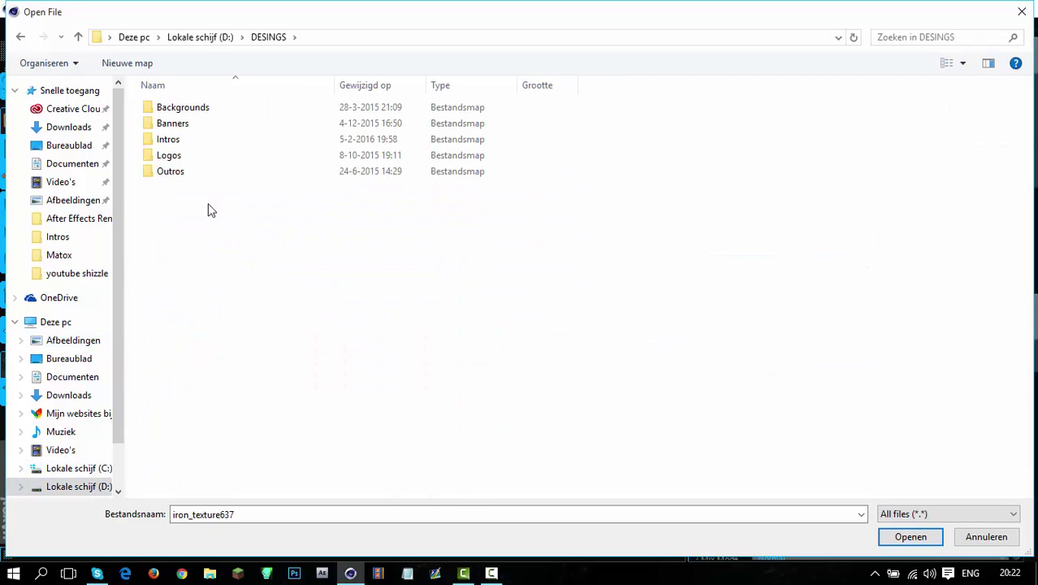
pyautogui.click(200, 37)
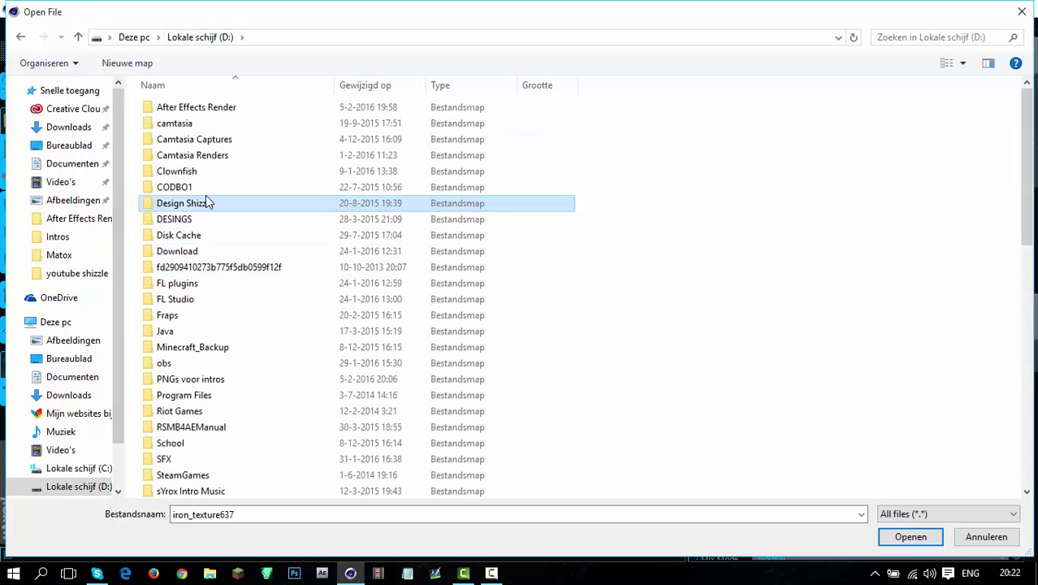
pyautogui.doubleClick(206, 202)
pyautogui.doubleClick(199, 157)
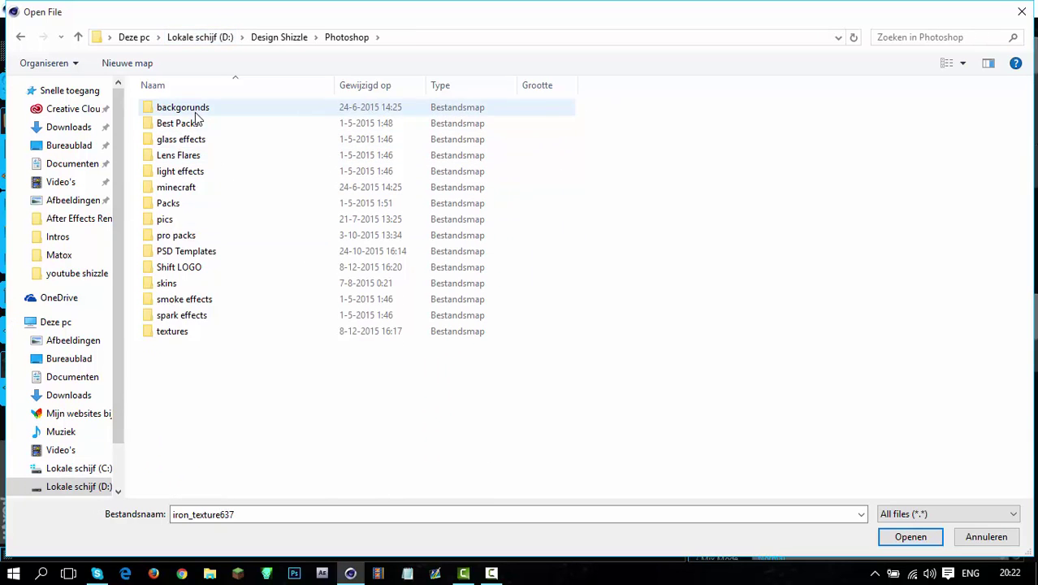
pyautogui.doubleClick(196, 116)
pyautogui.click(532, 431)
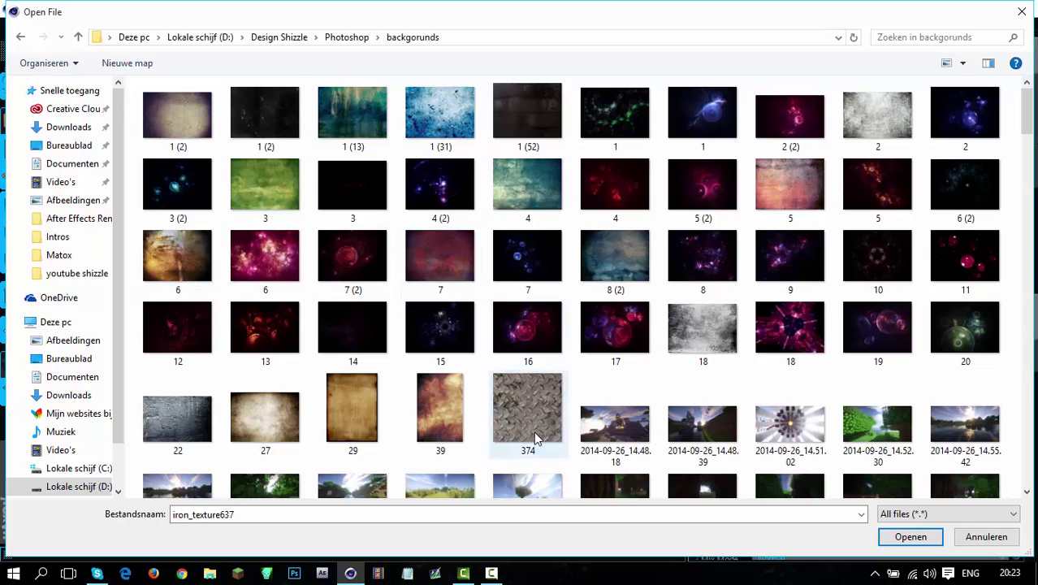
pyautogui.click(911, 536)
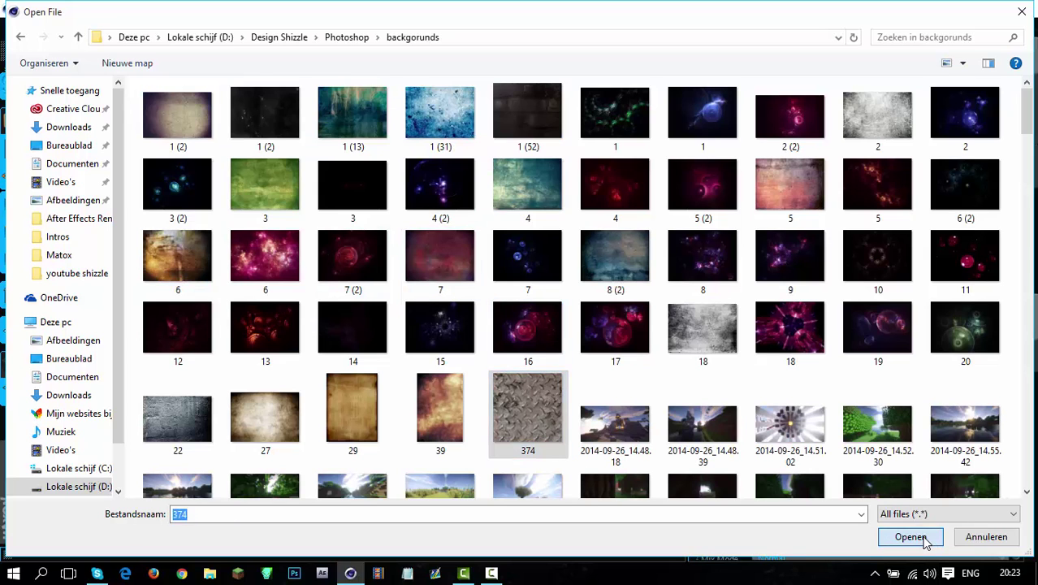
pyautogui.click(621, 342)
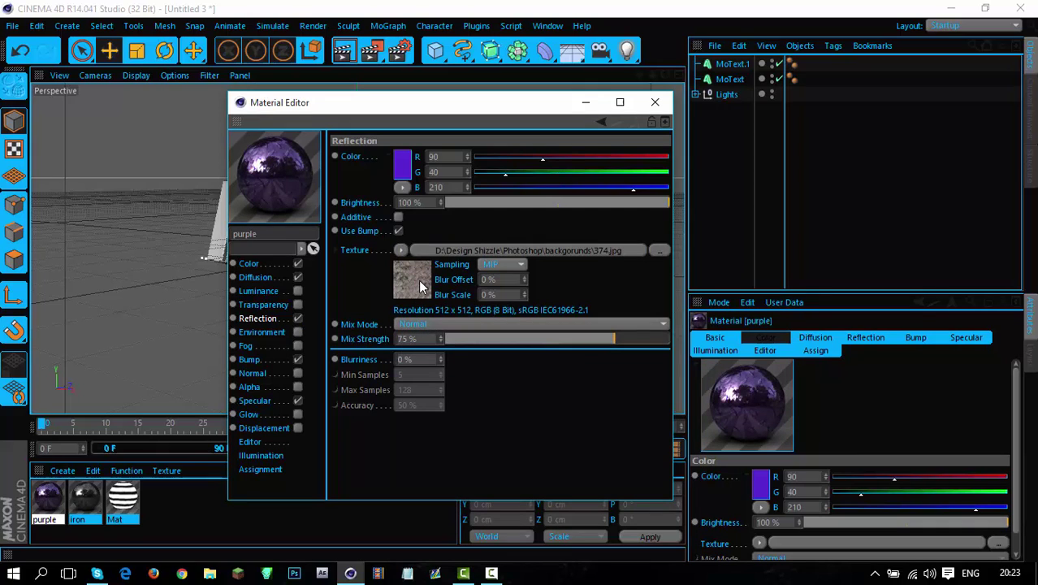
# Use the 374.jpg image as the purple material's bump texture.
pyautogui.click(258, 360)
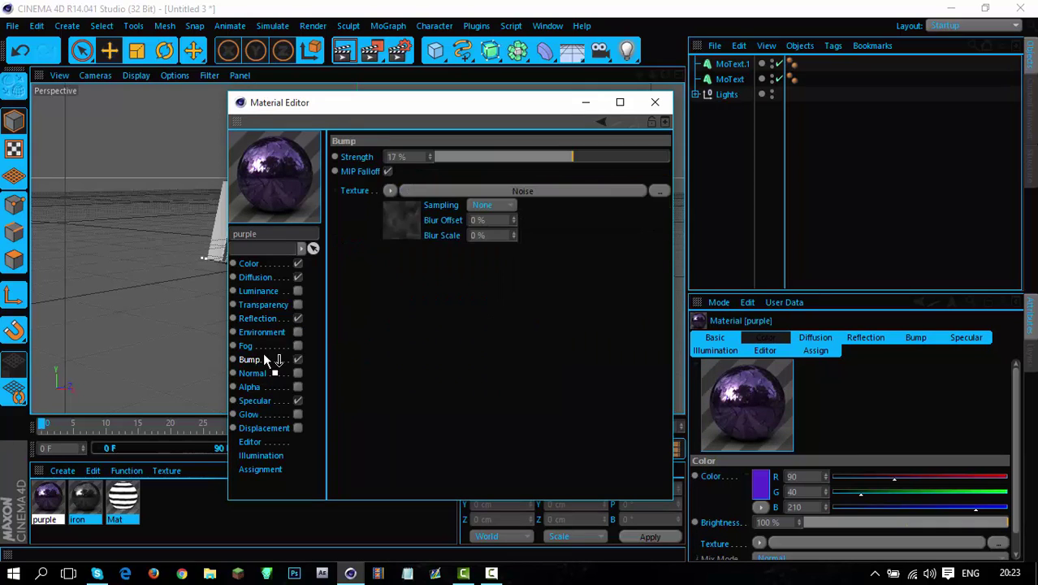
pyautogui.moveTo(391, 217); pyautogui.dragTo(394, 214)
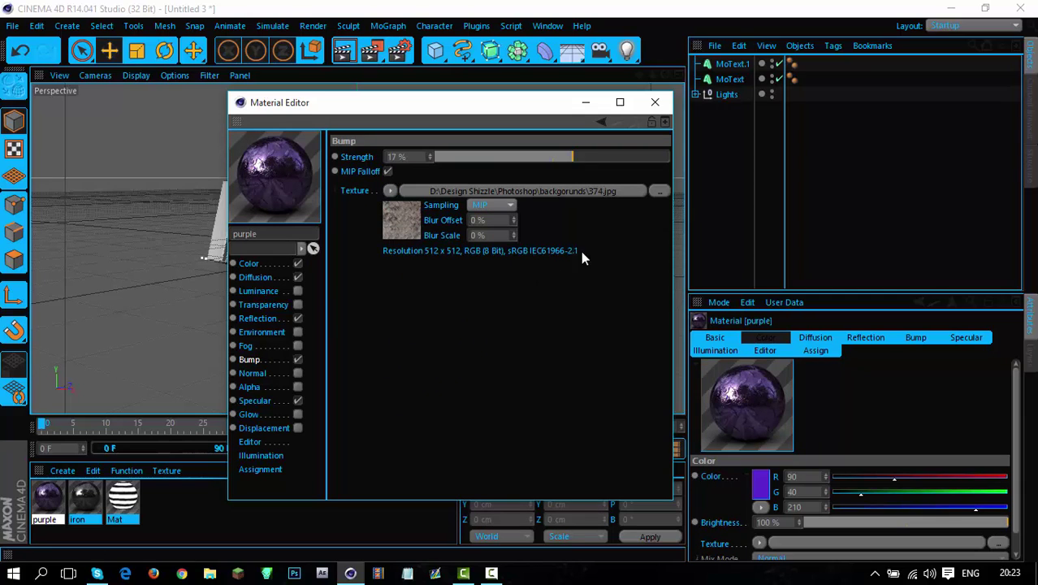
pyautogui.click(657, 104)
# Apply the iron material to MoText with Cubic projection.
pyautogui.moveTo(217, 410); pyautogui.dragTo(735, 81)
pyautogui.click(803, 400)
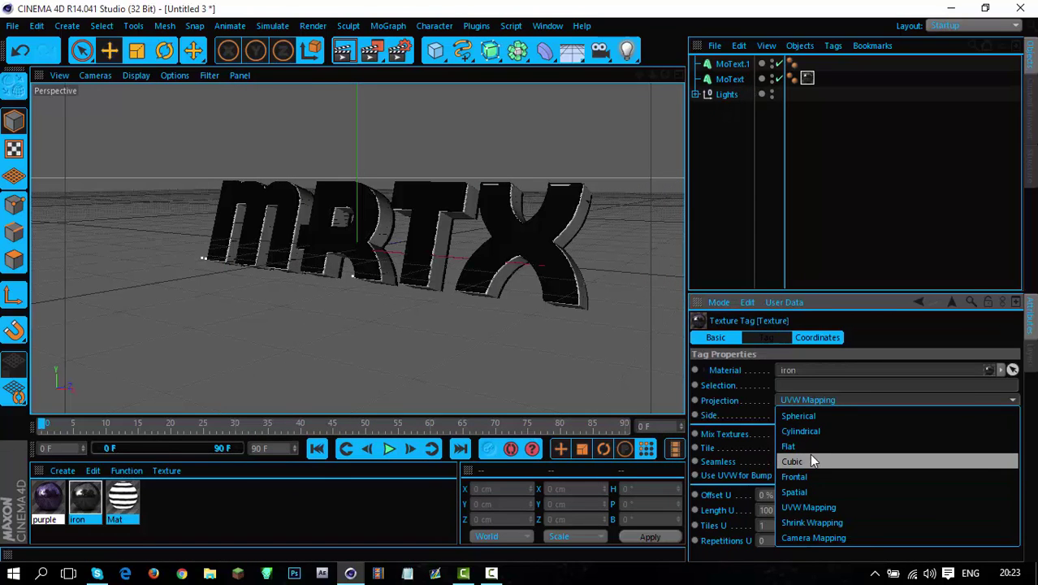
pyautogui.click(807, 461)
# Apply the purple material to MoText.1 with Cubic projection and render the view.
pyautogui.moveTo(50, 500); pyautogui.dragTo(731, 64)
pyautogui.click(810, 399)
pyautogui.click(815, 448)
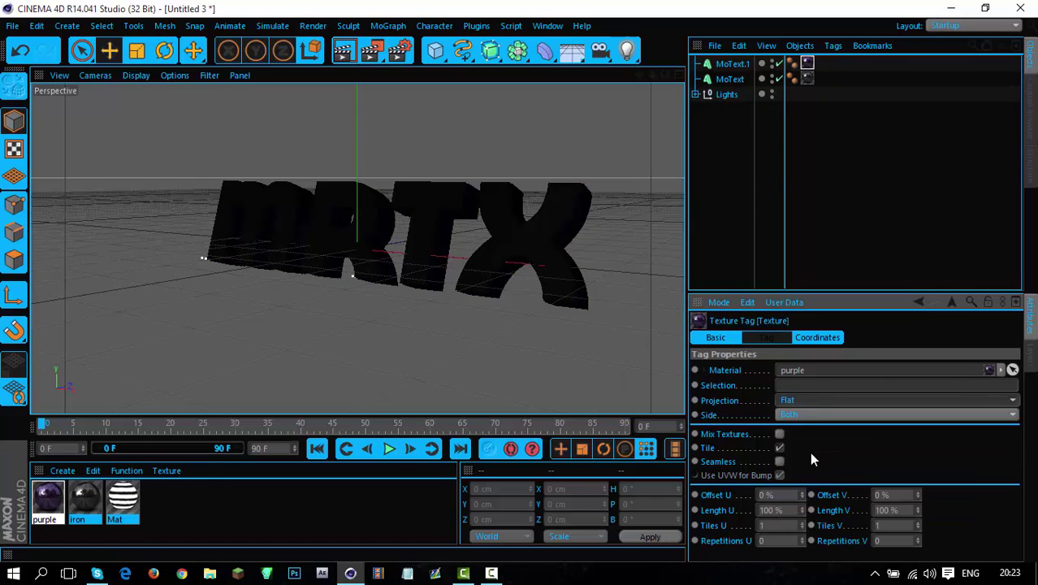
pyautogui.click(804, 399)
pyautogui.click(808, 460)
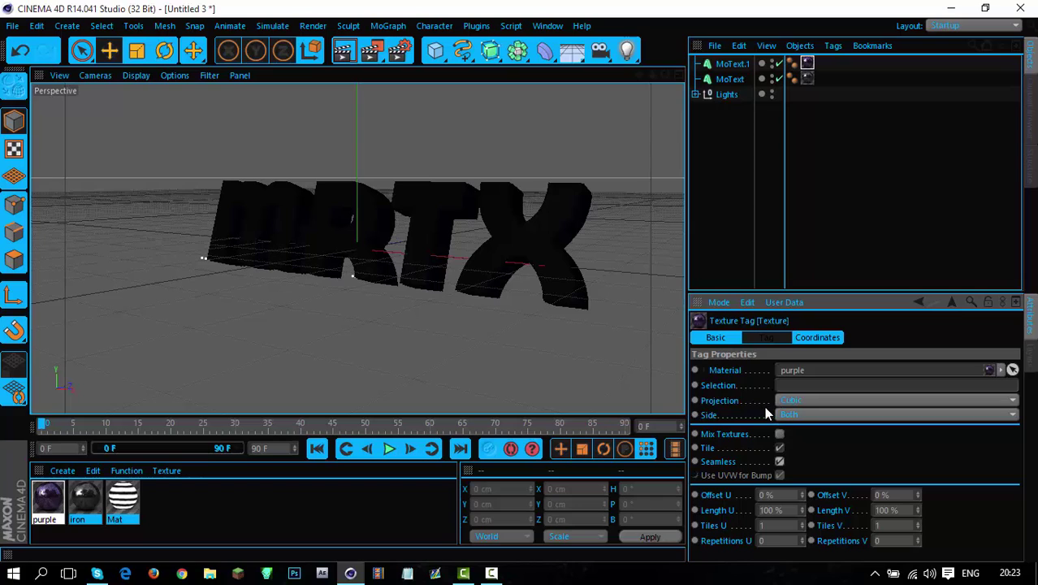
pyautogui.hotkey('ctrl', 'r')
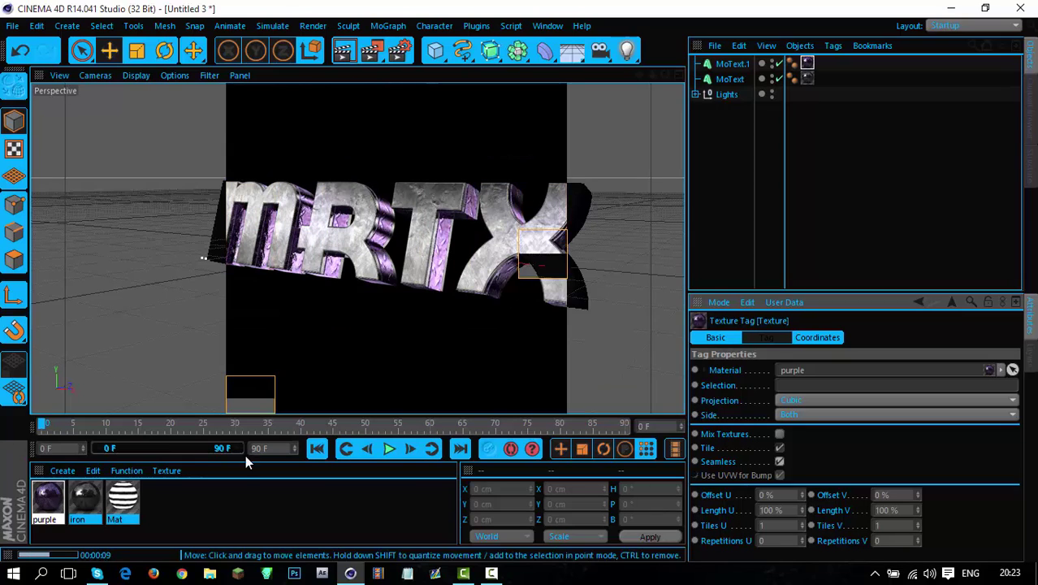
# Set the iron material's specular mode to Metal.
pyautogui.doubleClick(85, 499)
pyautogui.click(254, 400)
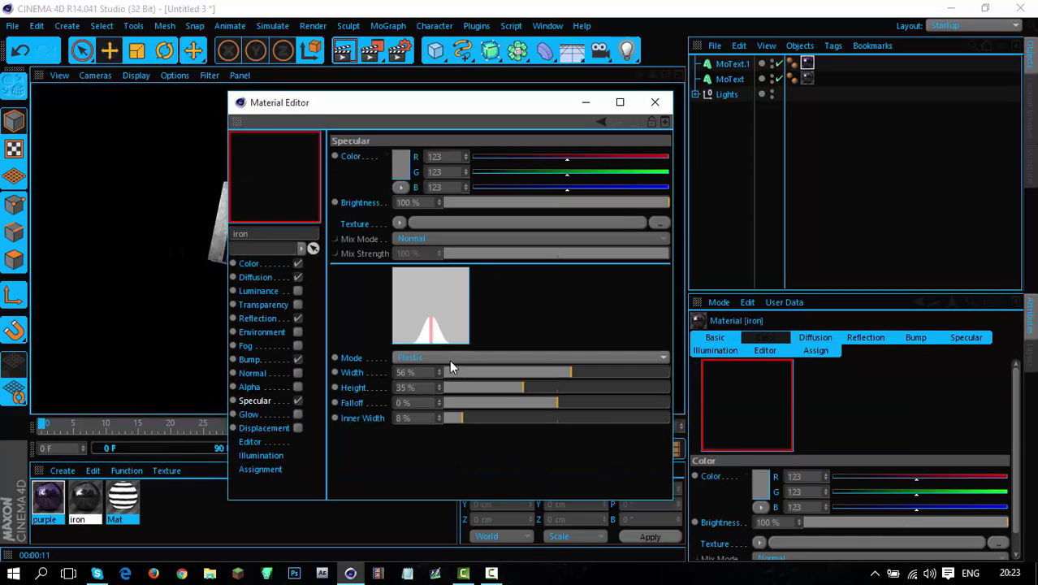
pyautogui.click(450, 358)
pyautogui.click(439, 389)
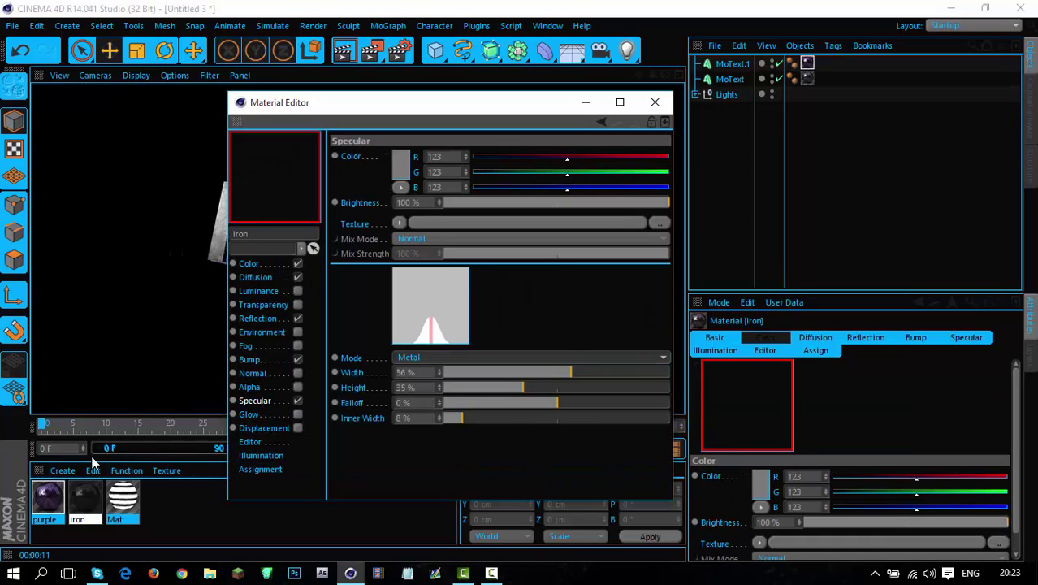
# Set the purple material's specular mode to Metal and re-render the view.
pyautogui.click(50, 503)
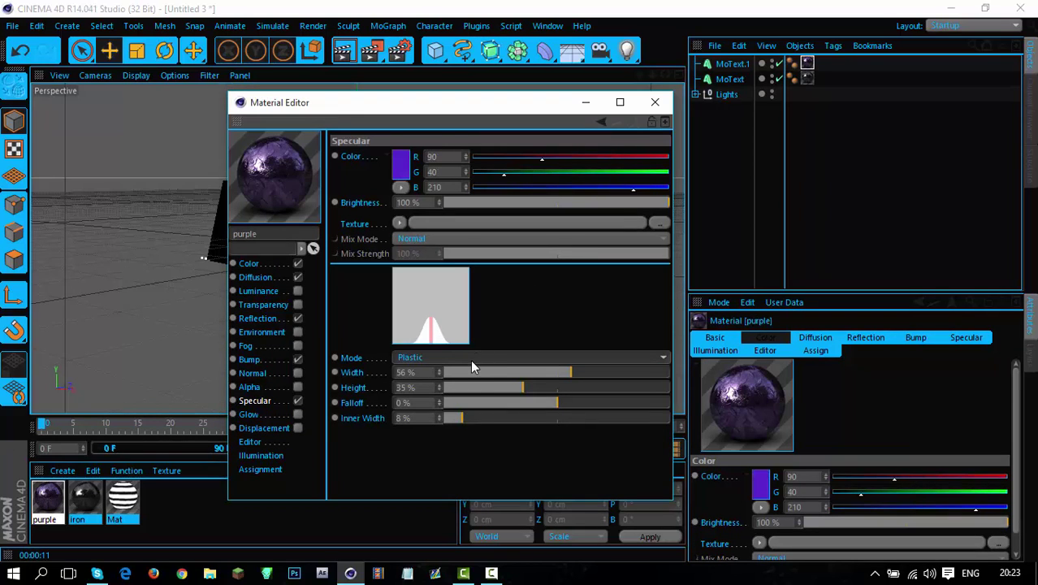
pyautogui.click(472, 362)
pyautogui.click(463, 388)
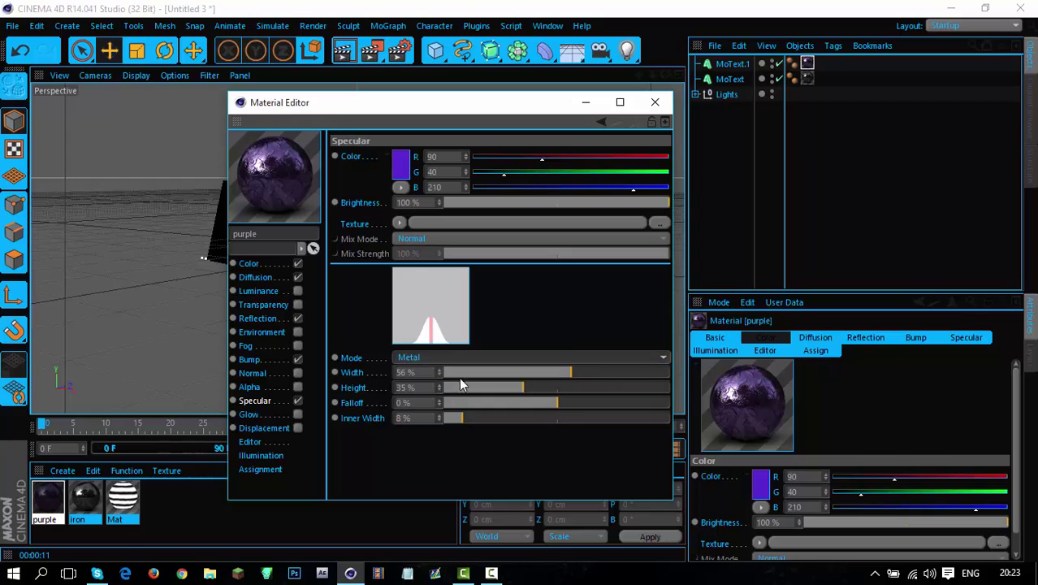
pyautogui.click(656, 102)
pyautogui.click(342, 52)
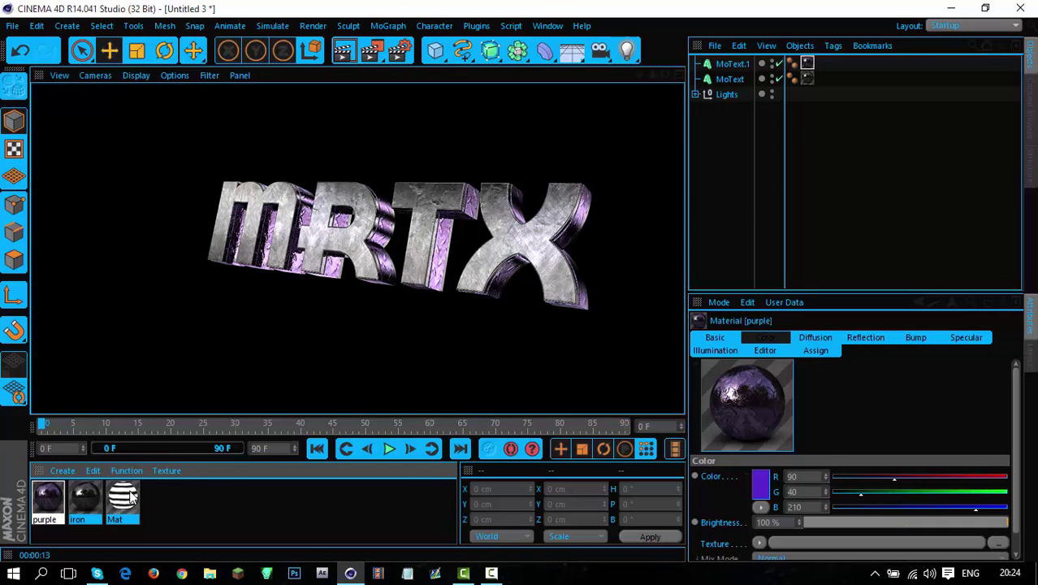
pyautogui.doubleClick(85, 497)
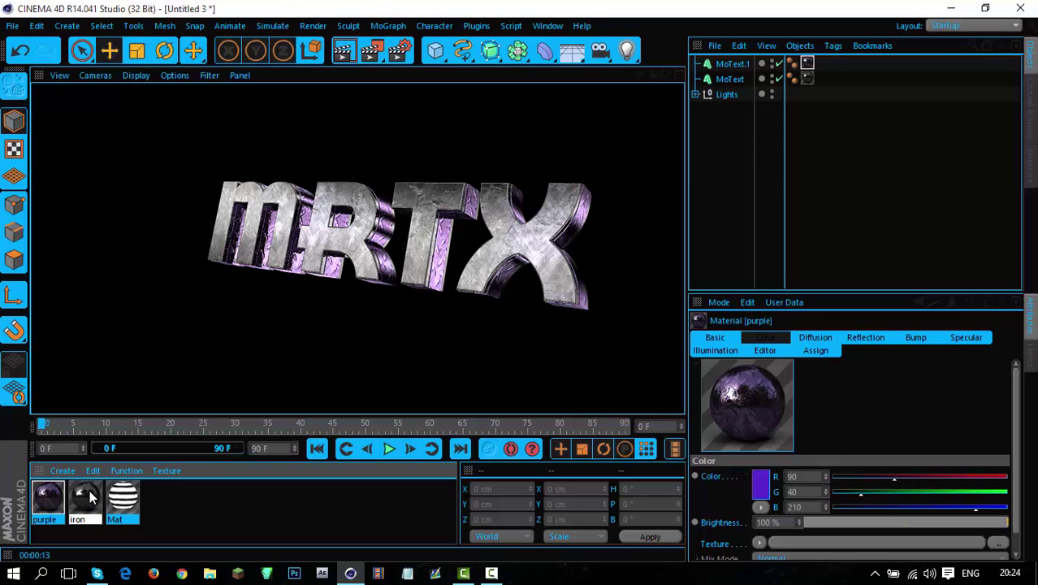
pyautogui.click(257, 279)
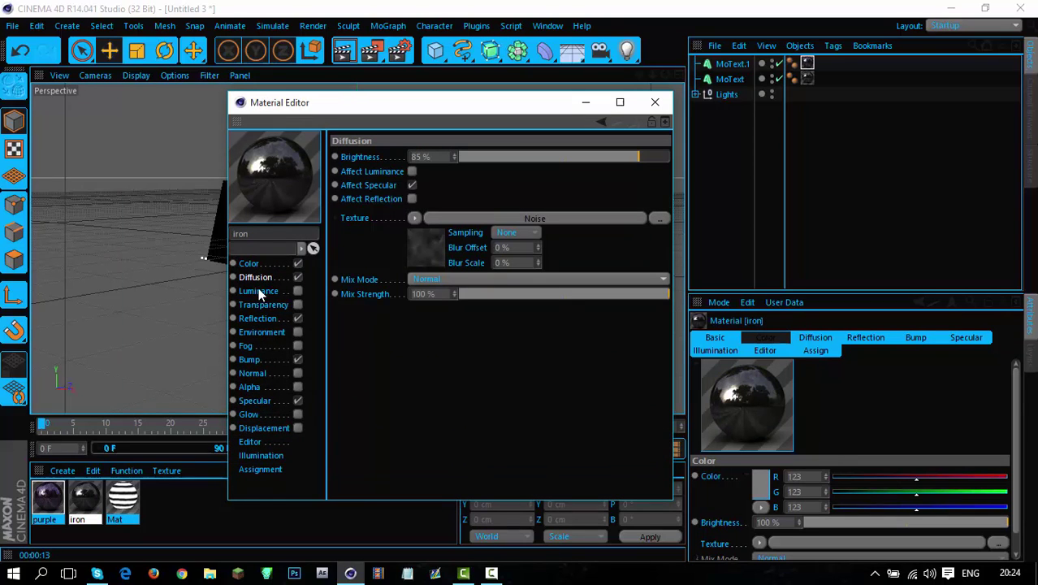
pyautogui.click(258, 319)
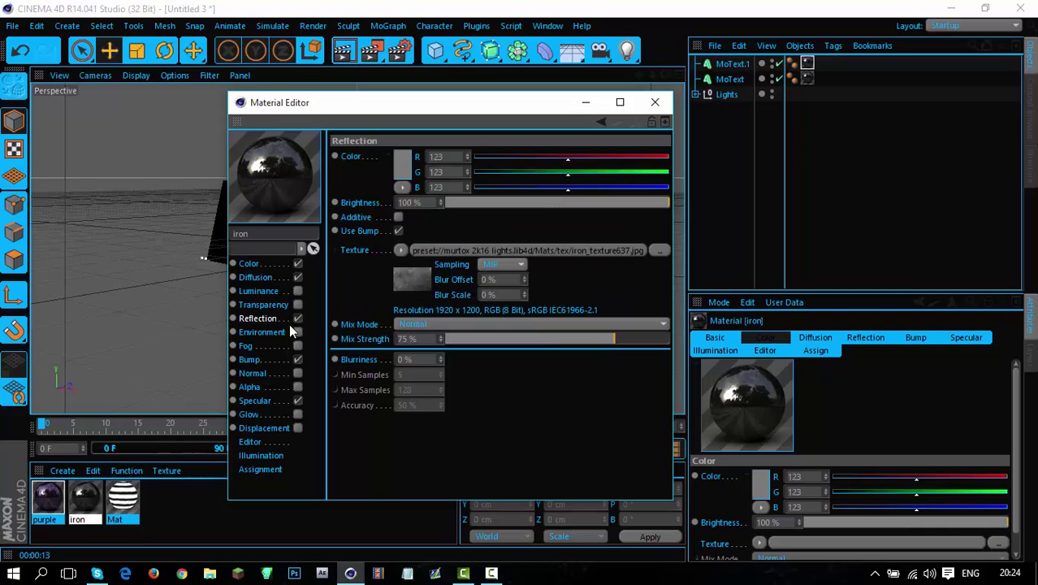
pyautogui.click(250, 360)
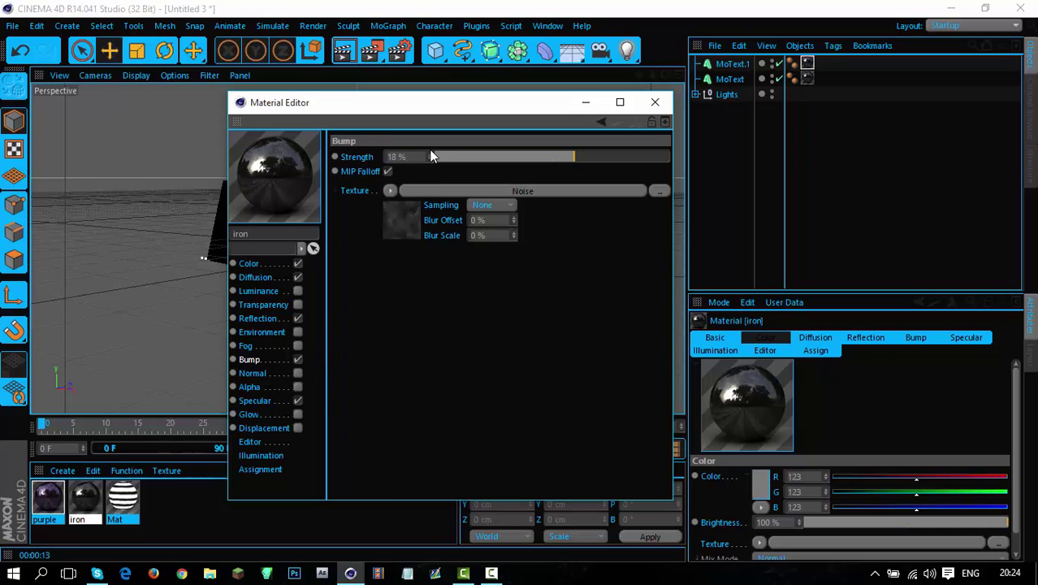
pyautogui.click(655, 102)
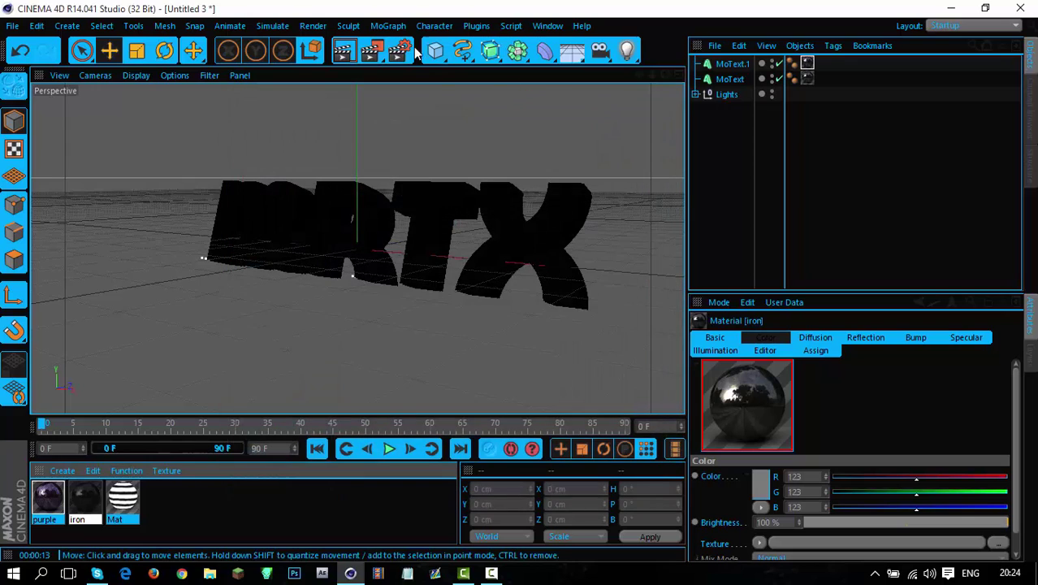
pyautogui.click(345, 51)
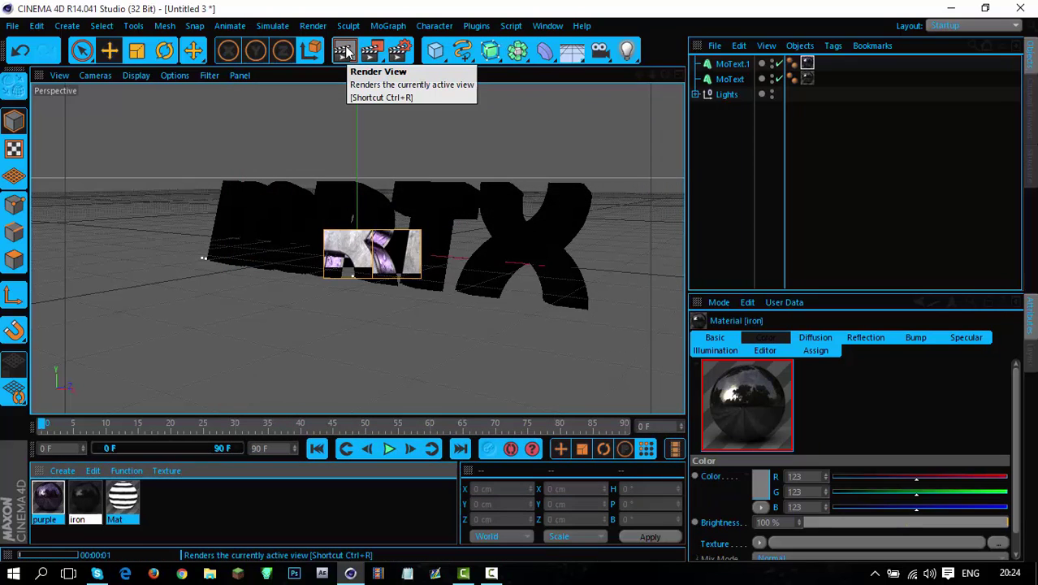